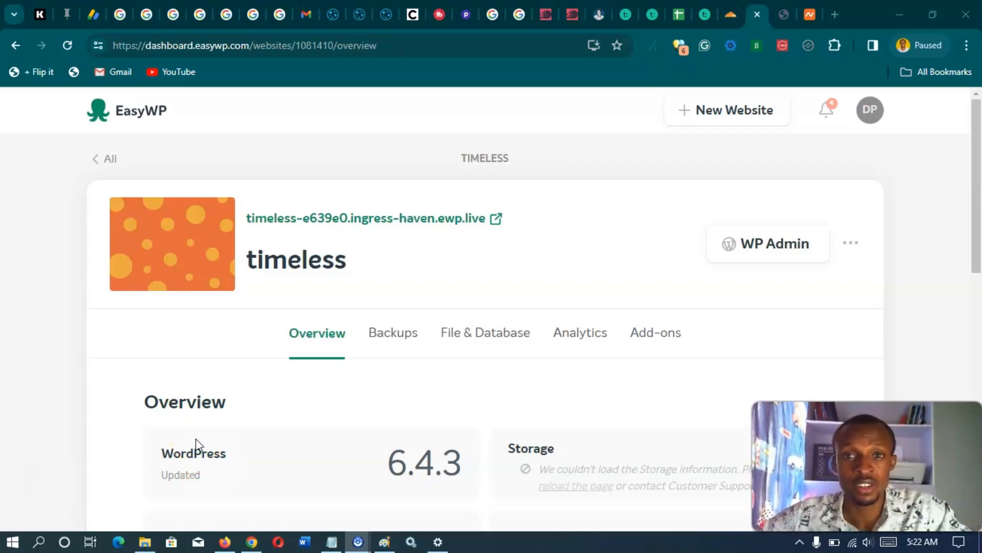
left_click(183, 431)
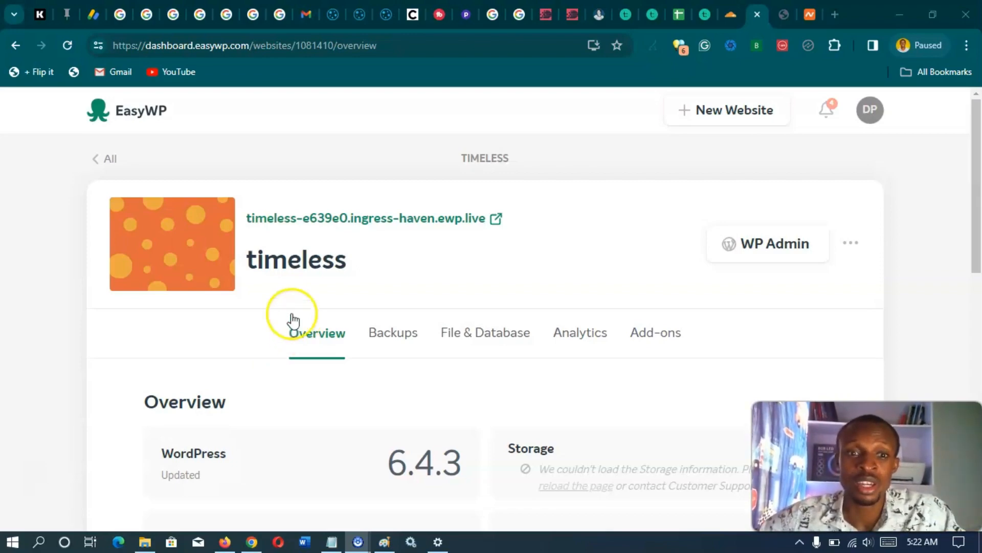
left_click(233, 269)
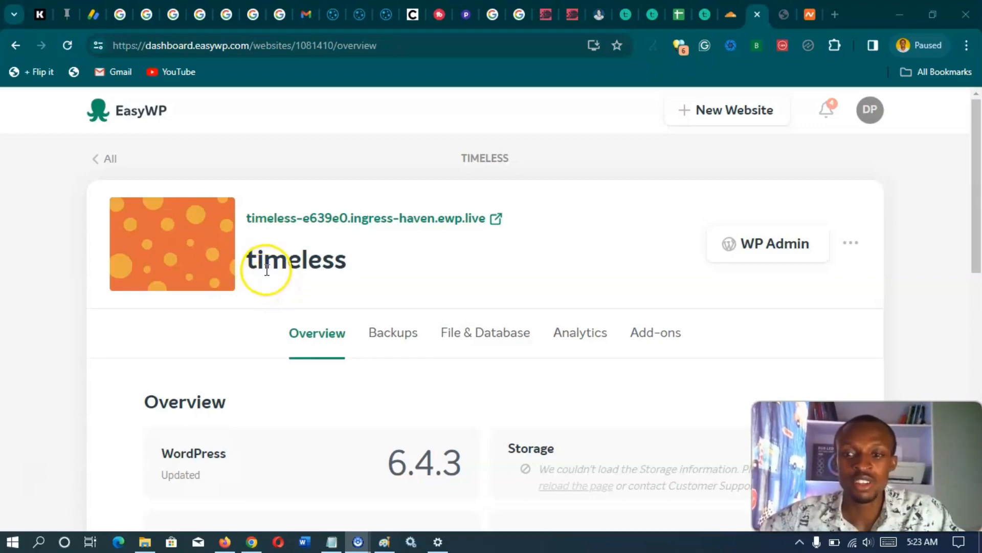
- Open the domain change page for the timeless website from its Website details
scroll(266, 271, "down", 7)
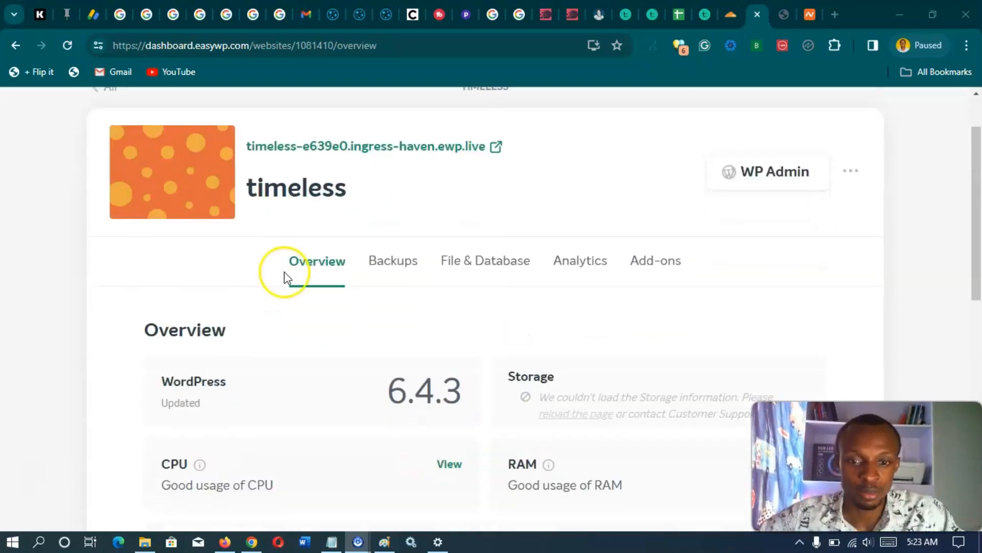
scroll(489, 290, "down", 4)
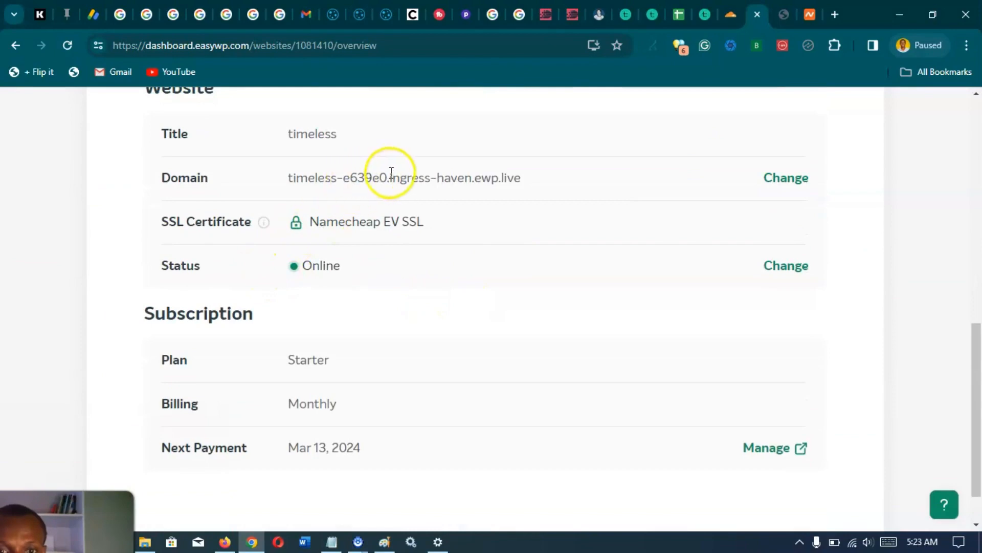
left_click_drag(288, 183, 573, 174)
left_click(780, 187)
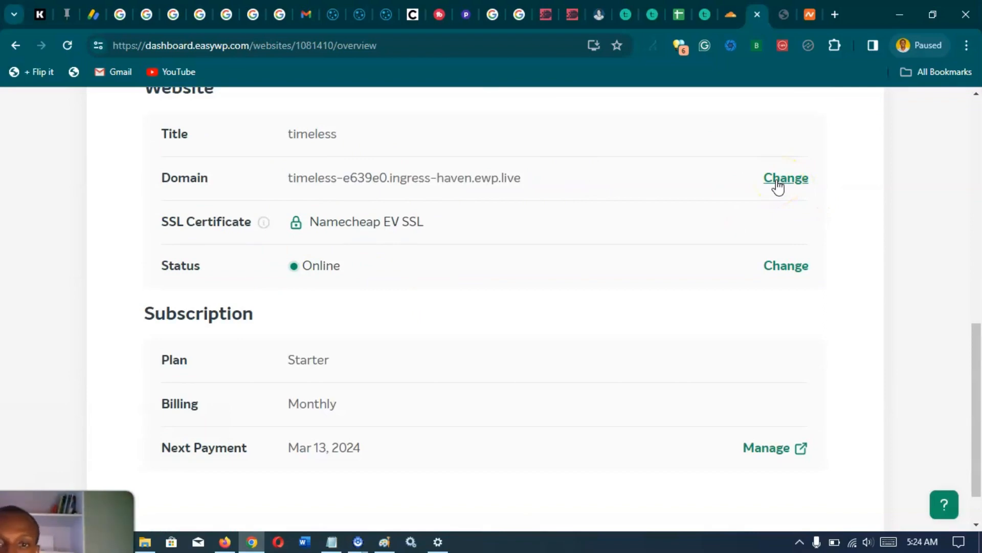
left_click(783, 187)
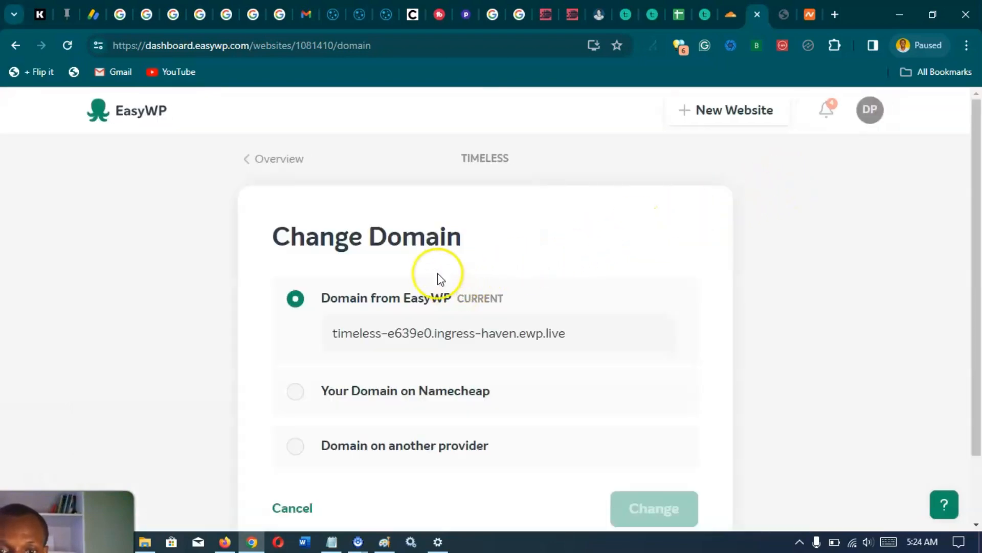
- Choose "Domain on another provider" as the new domain source for the website
scroll(410, 263, "down", 2)
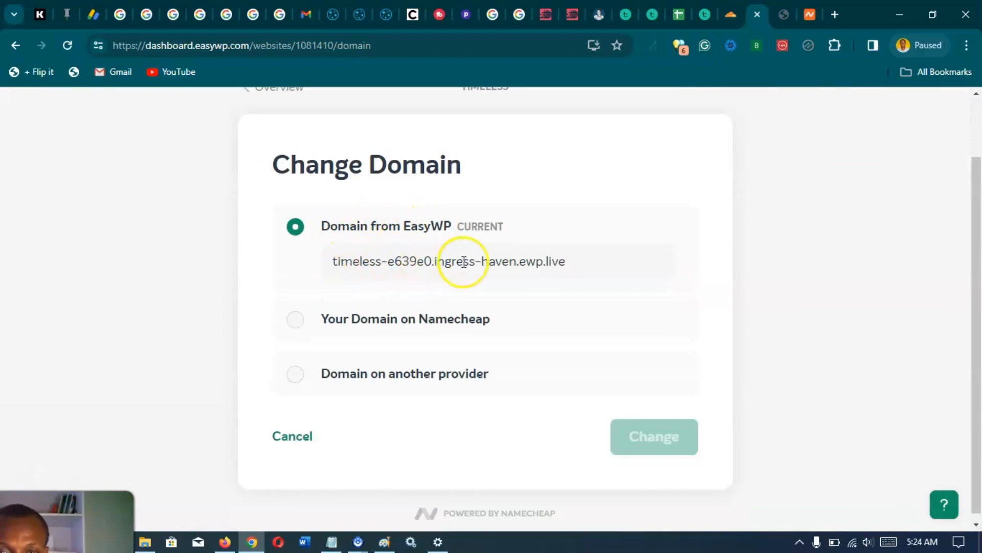
scroll(451, 260, "down", 1)
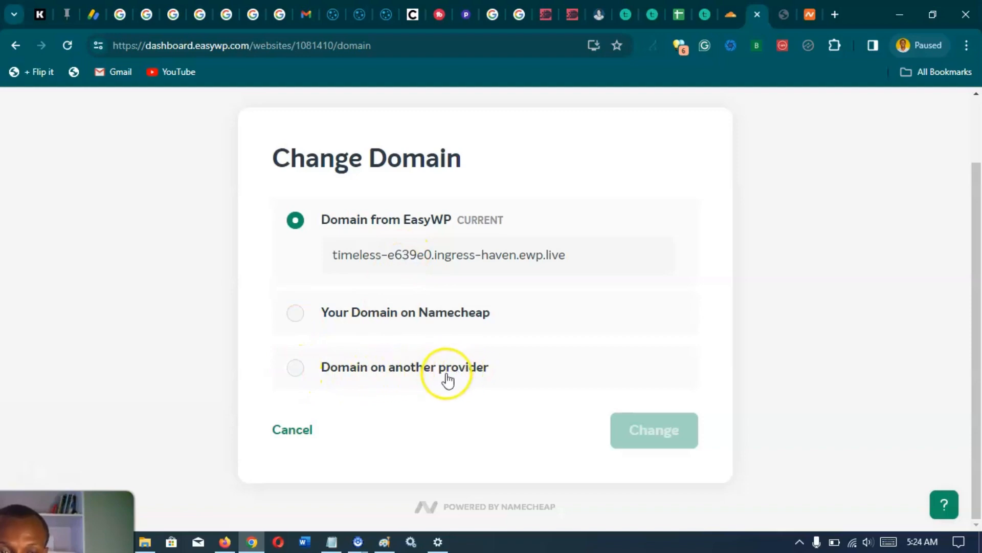
left_click(296, 368)
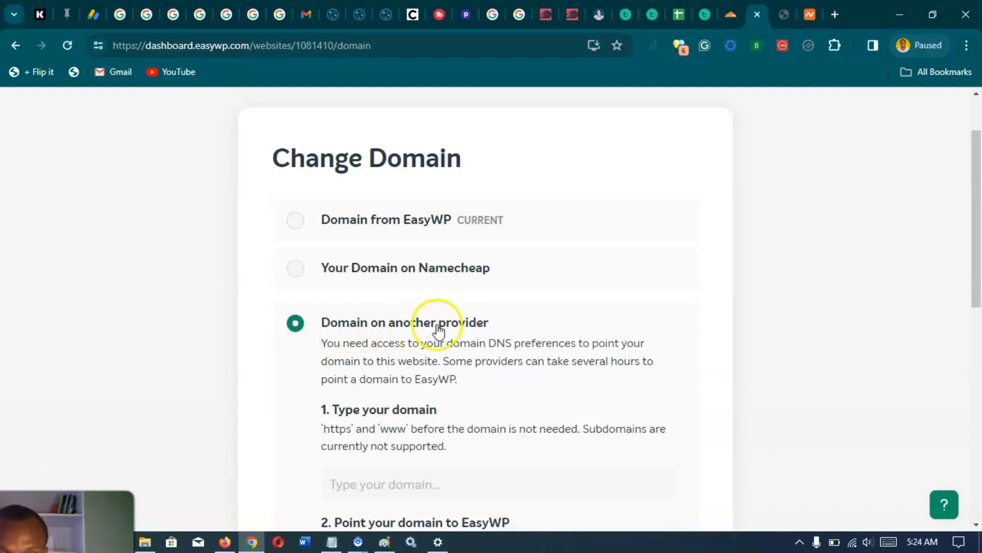
scroll(452, 323, "down", 4)
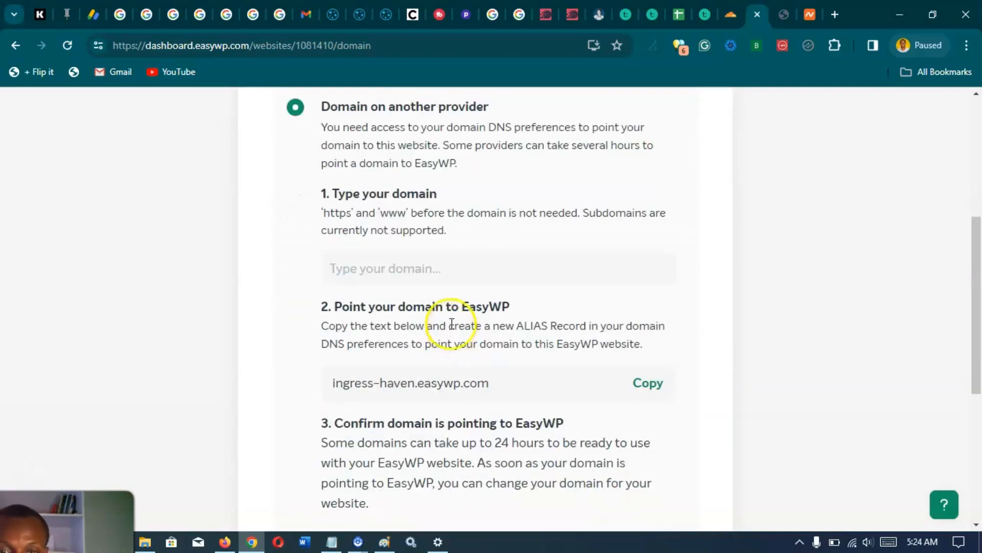
- Enter timelessintel.com as the website's domain and copy the ALIAS record text ingress-haven.easywp.com
left_click(446, 274)
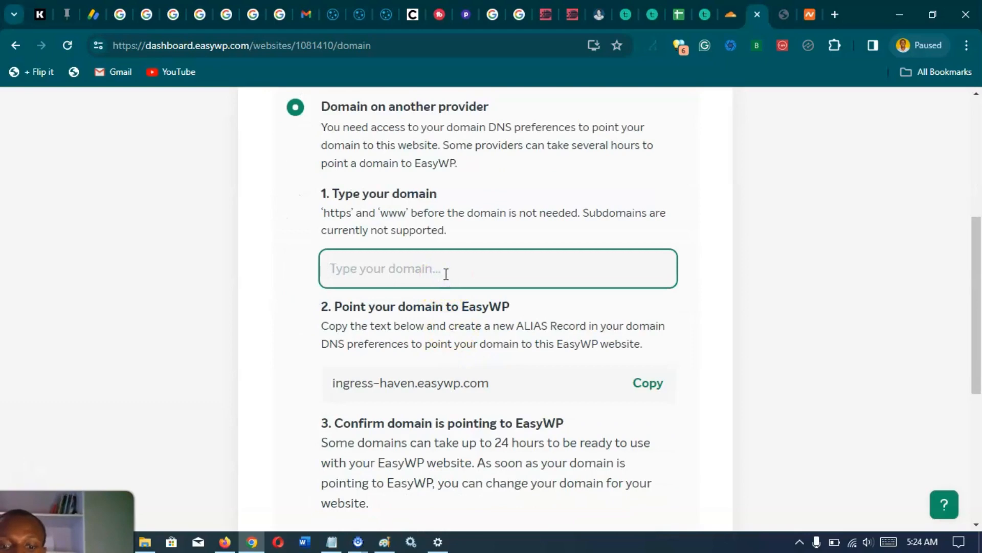
type("timelessintel.com")
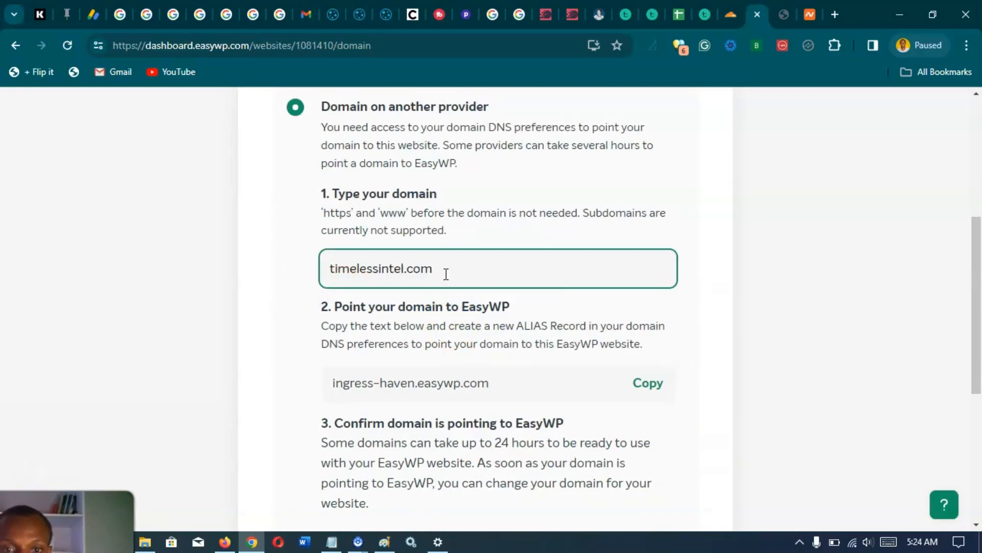
scroll(440, 275, "down", 1)
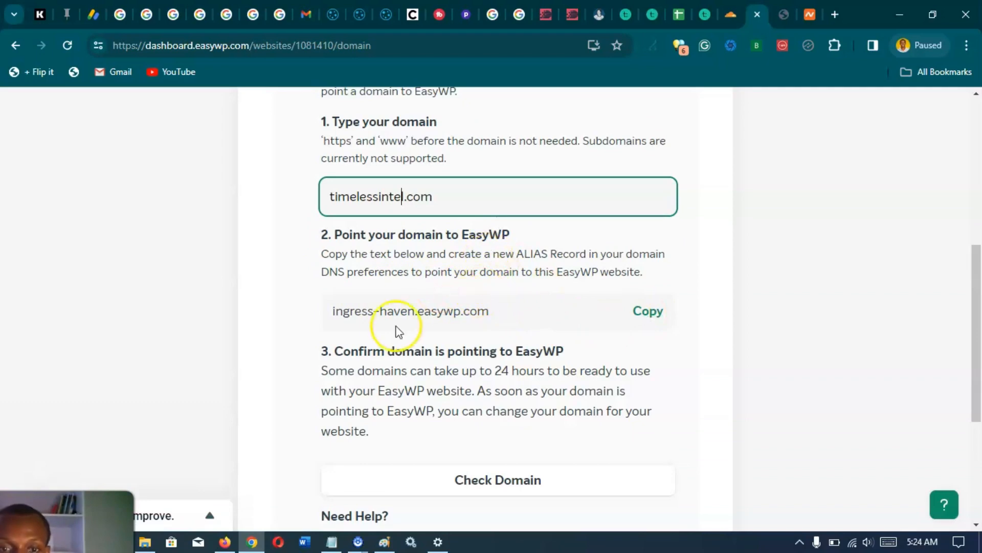
left_click(642, 319)
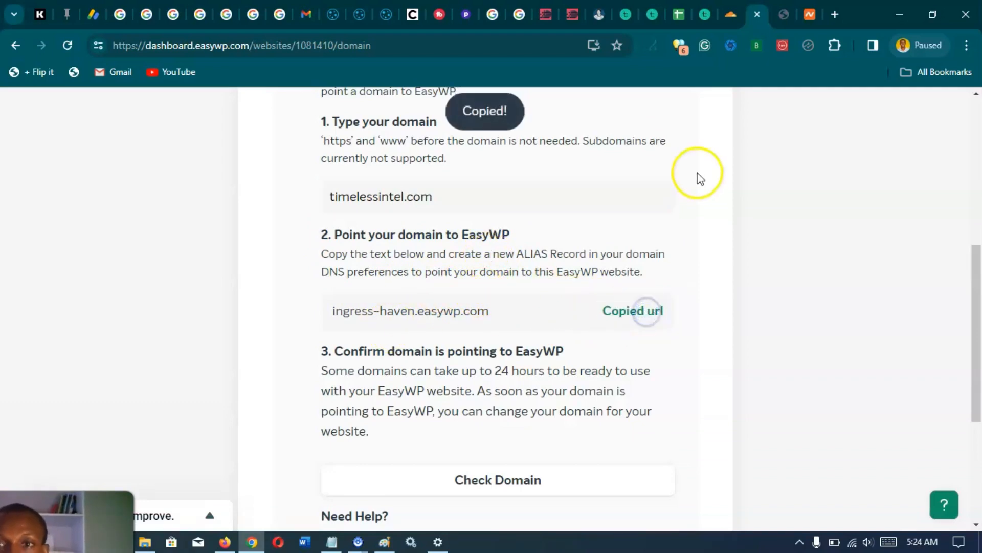
- Switch to Cloudflare's DNS records and delete the A record for timelessintel.com
left_click(731, 16)
scroll(533, 248, "down", 2)
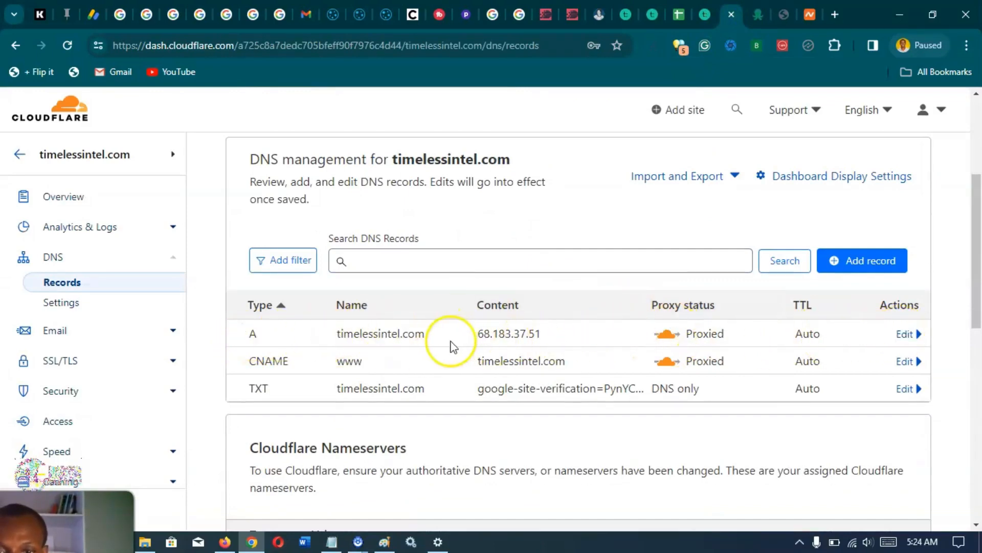
left_click(911, 334)
scroll(577, 351, "down", 3)
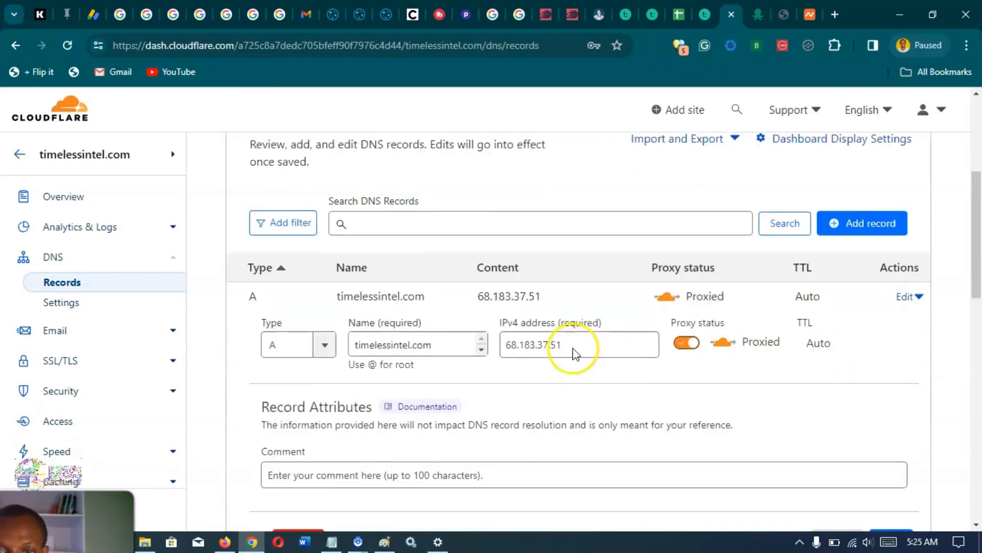
left_click(307, 435)
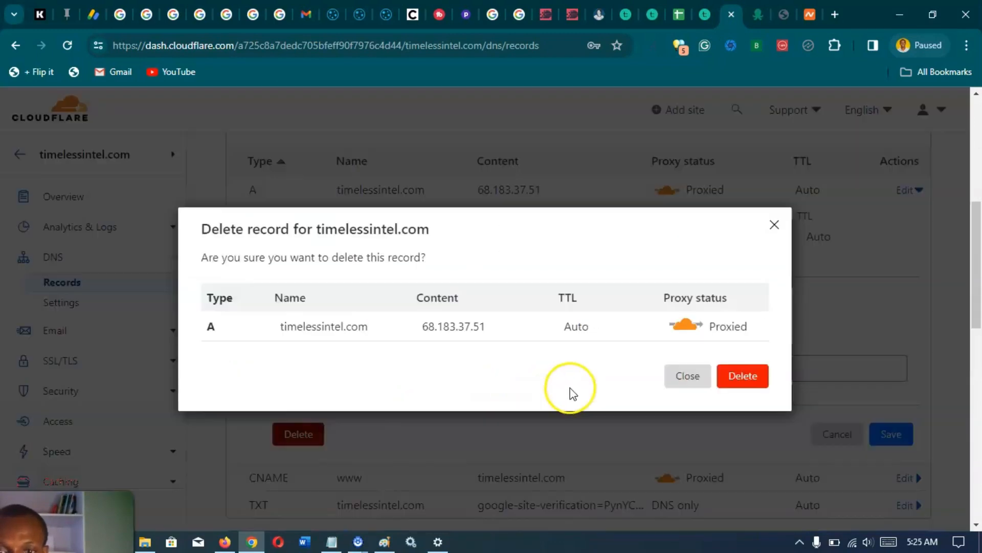
left_click(742, 376)
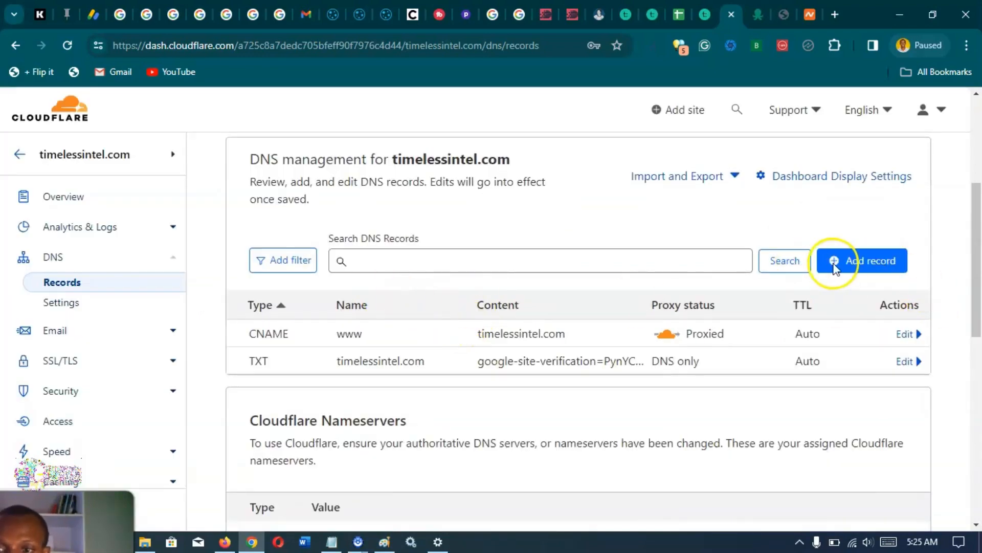
- Start a new DNS record for timelessintel.com and review the remaining records below its form
left_click(835, 266)
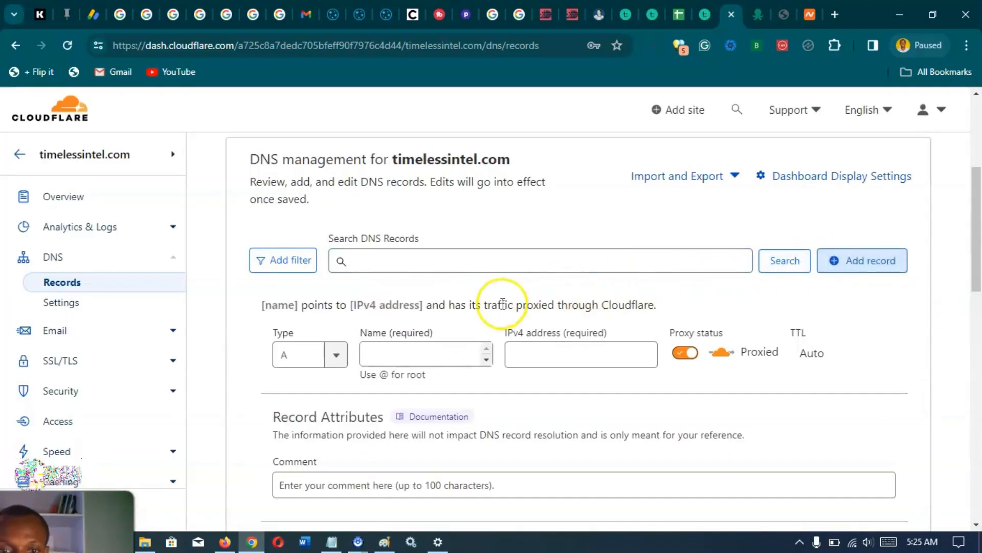
scroll(502, 303, "down", 1)
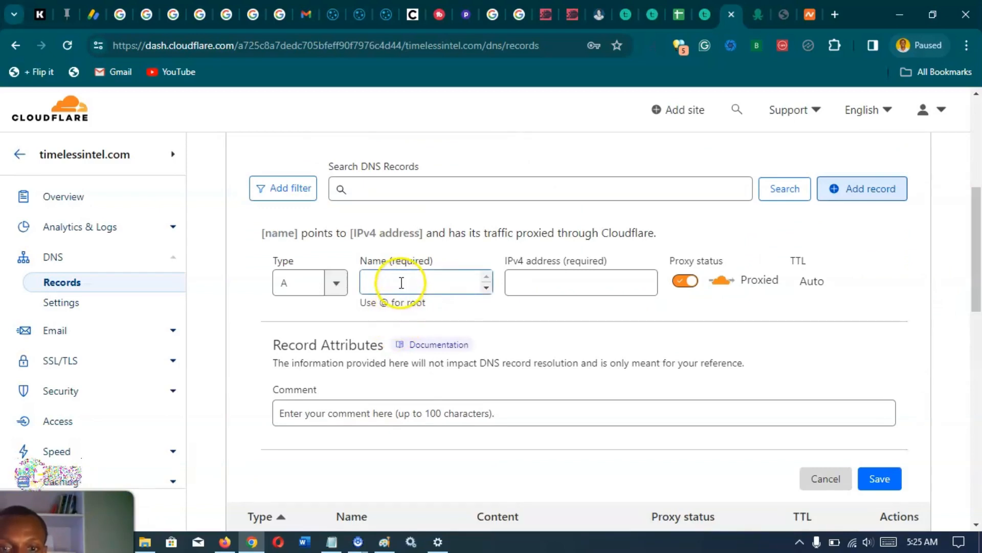
scroll(401, 241, "up", 1)
scroll(394, 364, "down", 3)
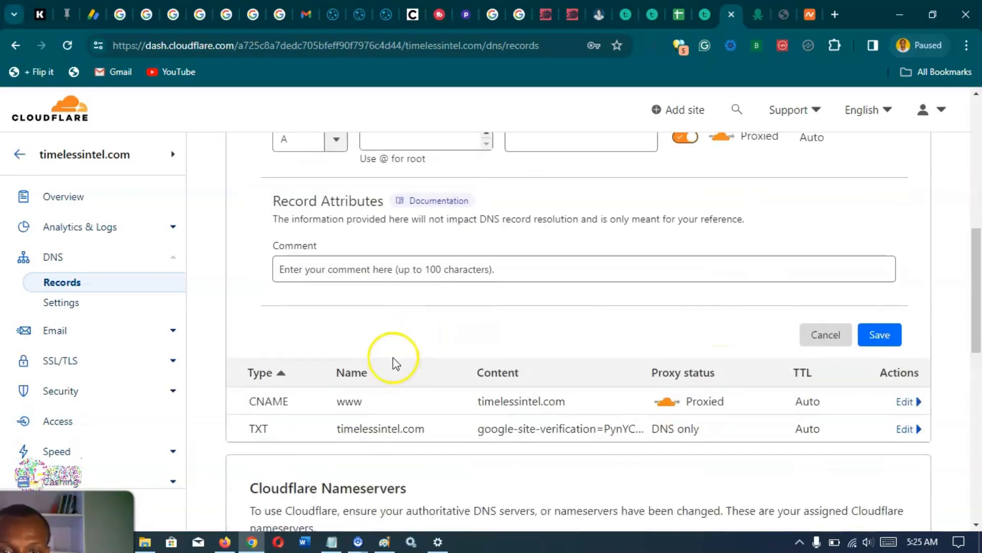
scroll(307, 383, "down", 1)
scroll(287, 354, "up", 2)
scroll(297, 356, "down", 1)
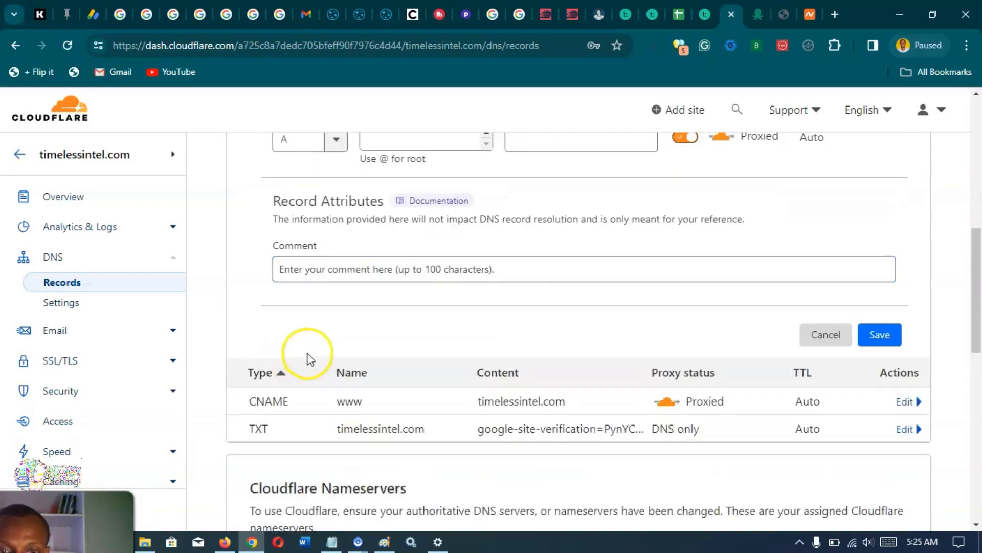
scroll(310, 358, "up", 2)
left_click(417, 281)
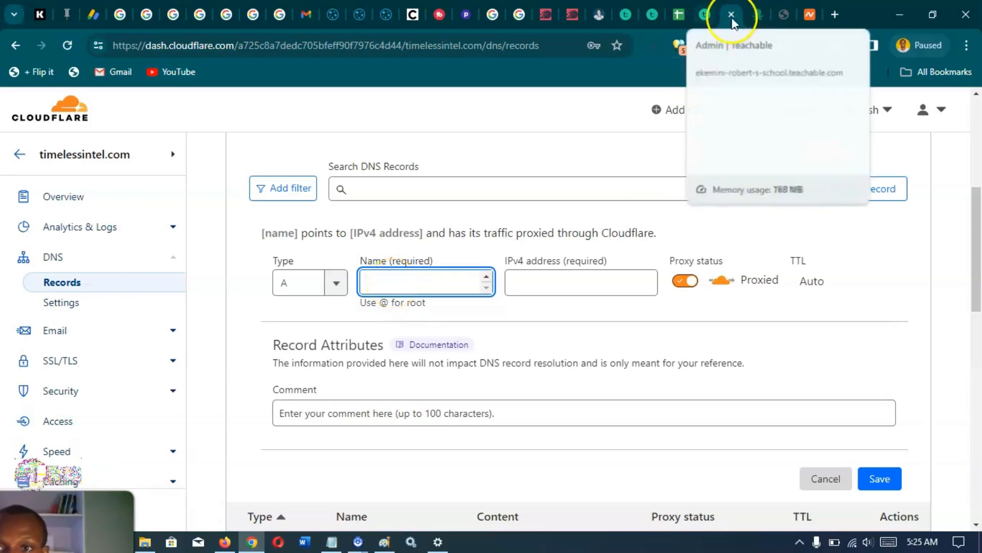
- Copy ingress-haven.easywp.com again from the EasyWP domain page and return to the new record form in Cloudflare
left_click(782, 16)
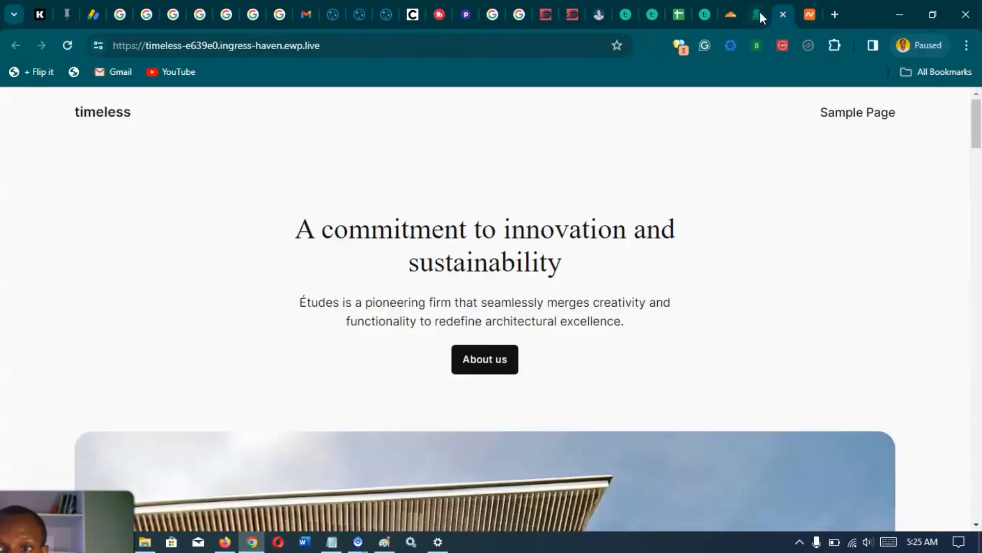
left_click(758, 15)
scroll(432, 260, "up", 3)
scroll(389, 286, "down", 3)
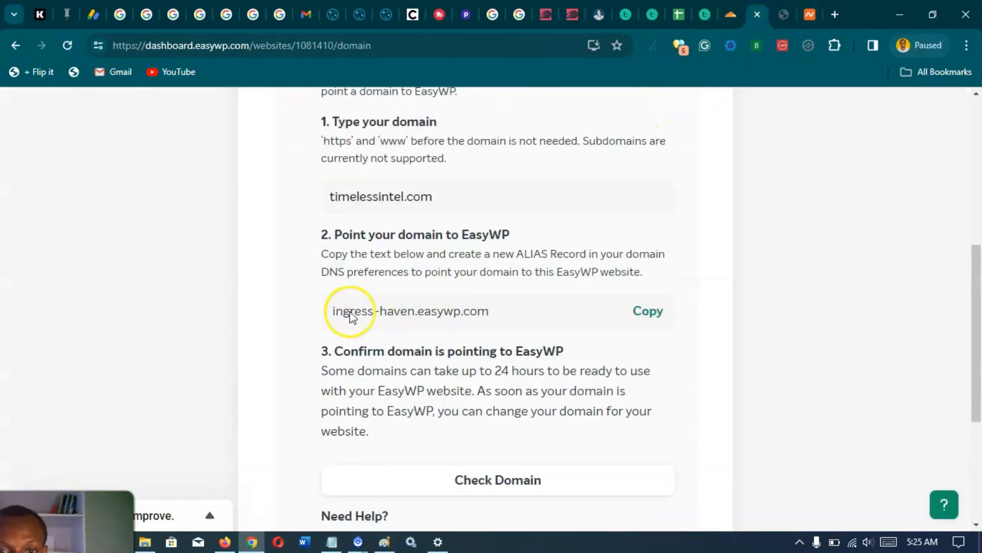
left_click(649, 314)
left_click(729, 17)
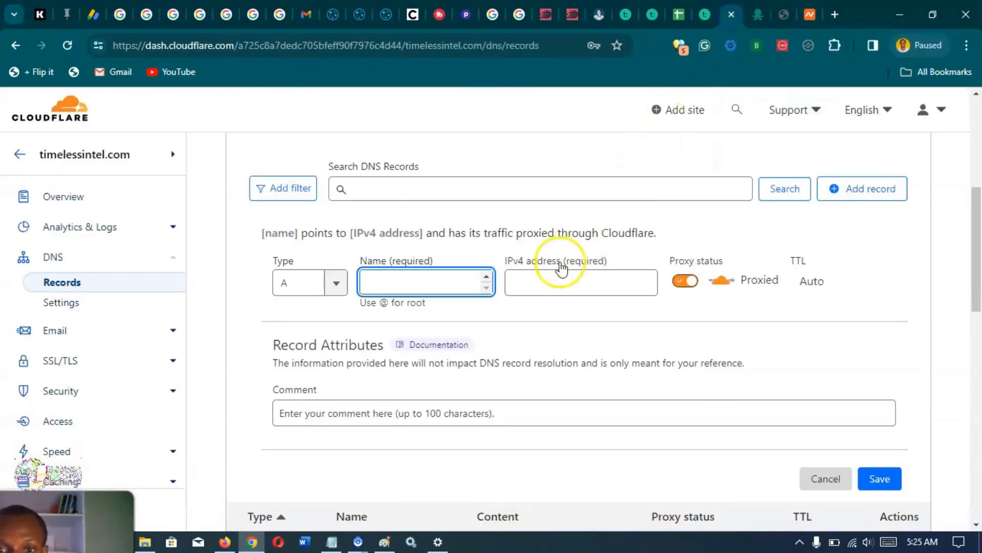
- Set the new DNS record's name to @ for the root domain and its type to CNAME
left_click(417, 281)
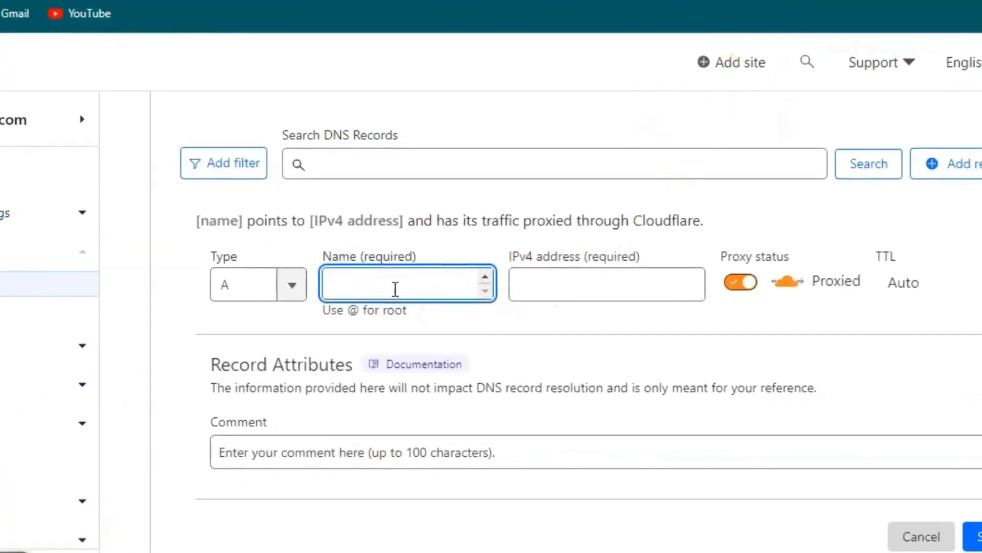
type("@")
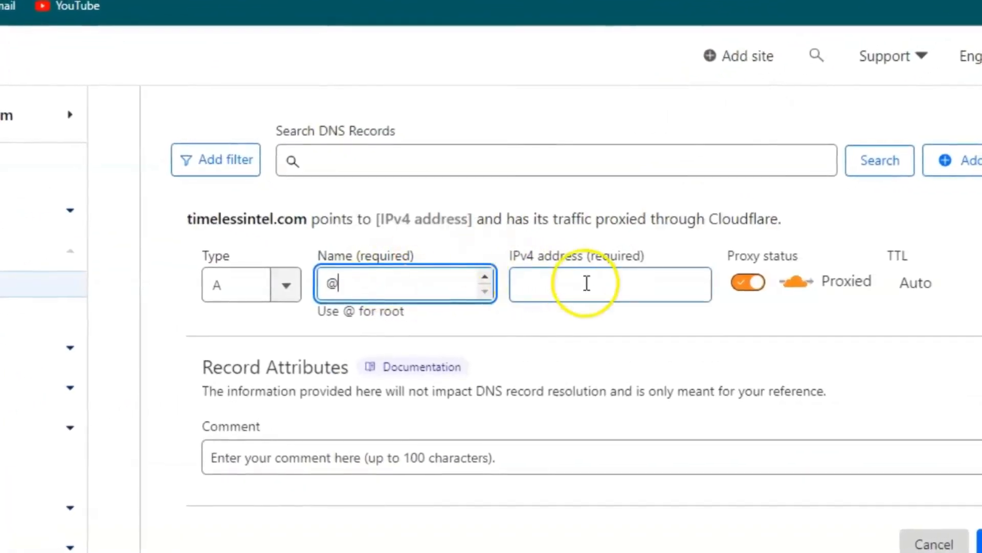
left_click(287, 286)
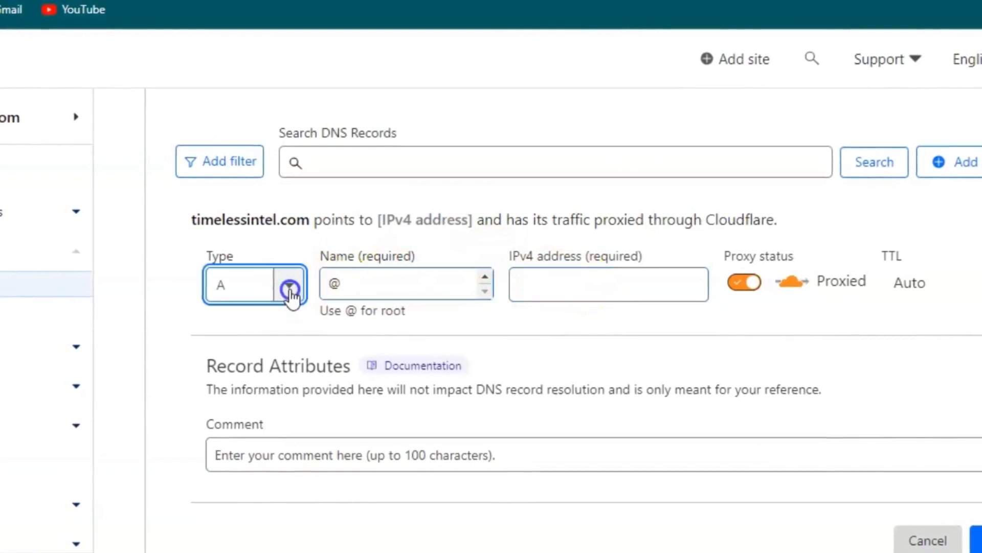
scroll(251, 363, "down", 5)
scroll(246, 376, "up", 3)
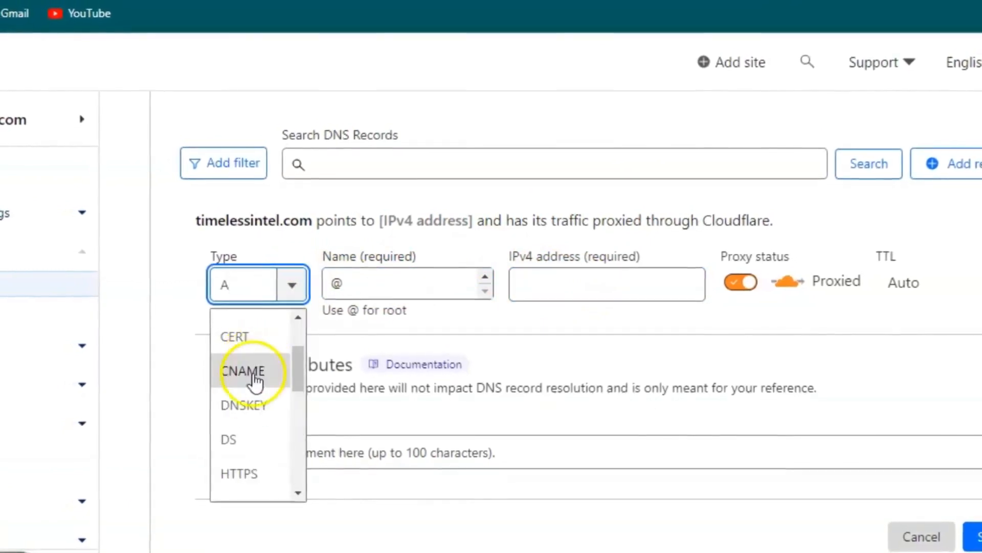
left_click(242, 373)
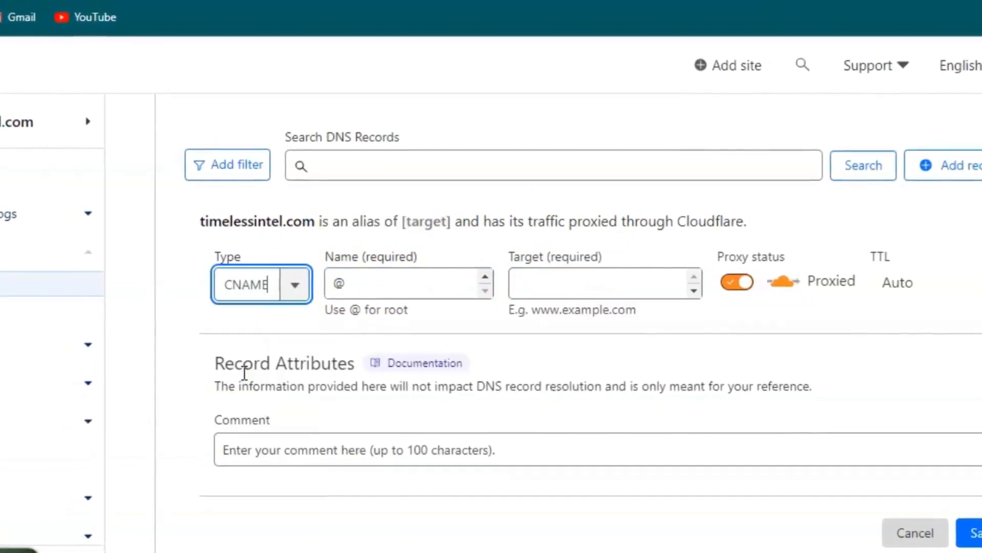
- Keep @ as the CNAME record's name and paste ingress-haven.easywp.com as its target
left_click(381, 281)
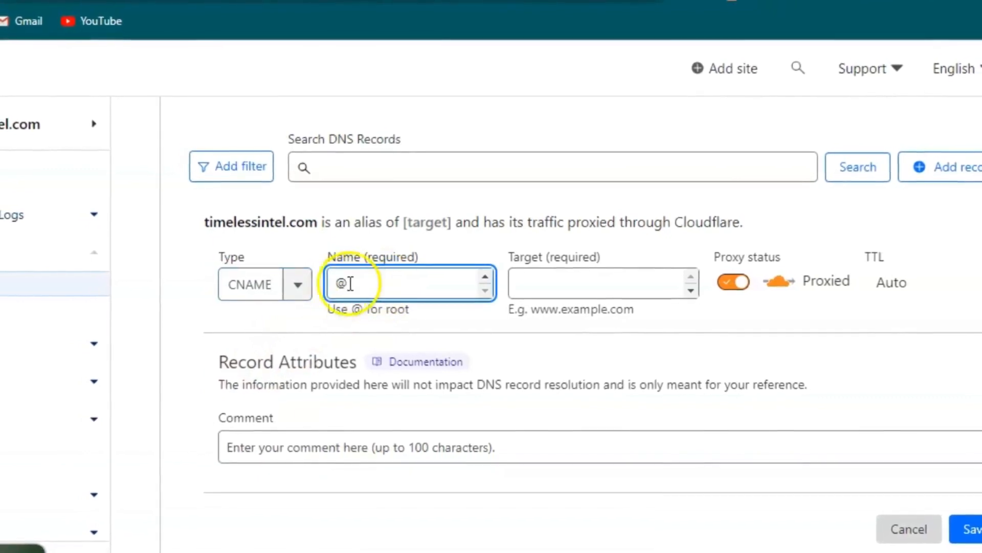
left_click_drag(356, 282, 337, 287)
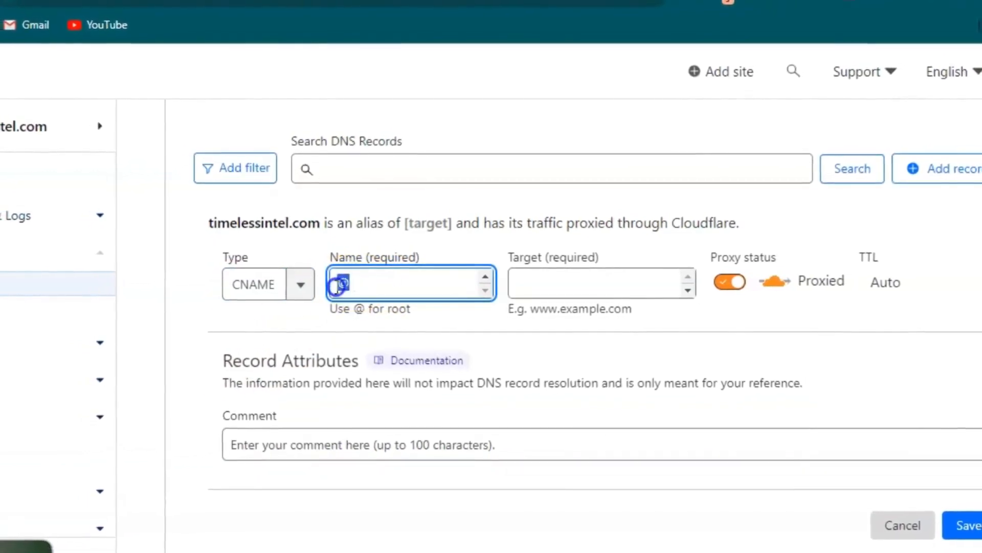
left_click(406, 287)
left_click(582, 284)
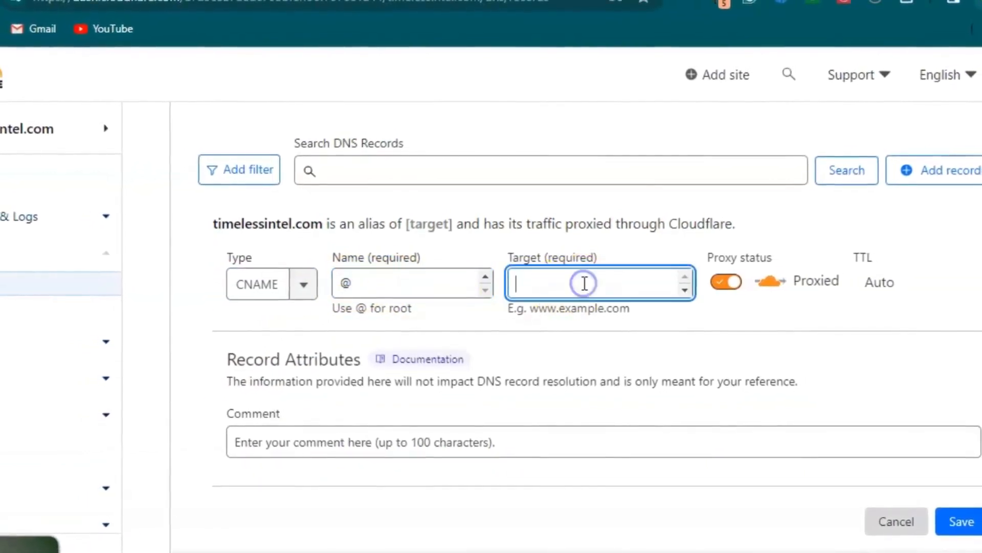
key("ctrl+v")
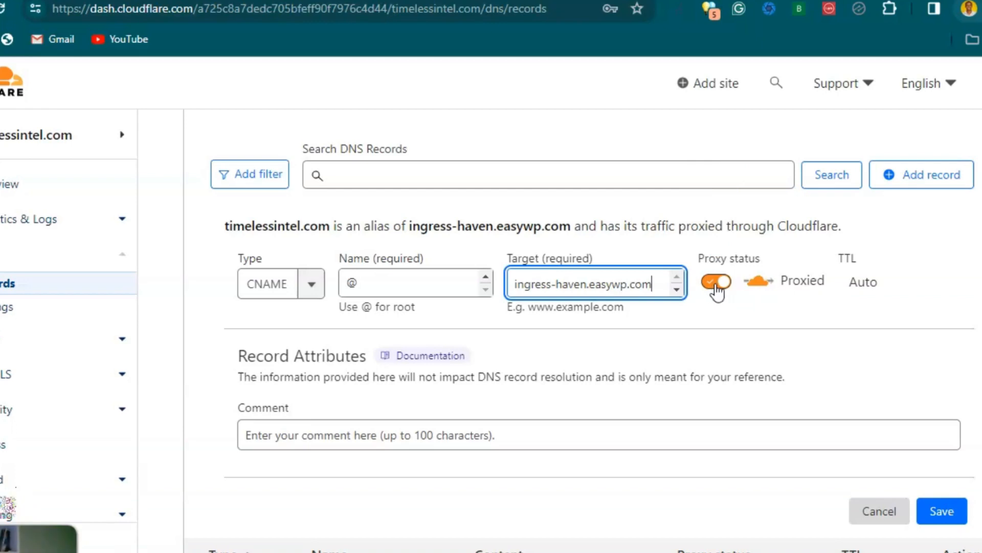
- Turn off proxying for the new root CNAME record, making it DNS only, and save the record
left_click(716, 283)
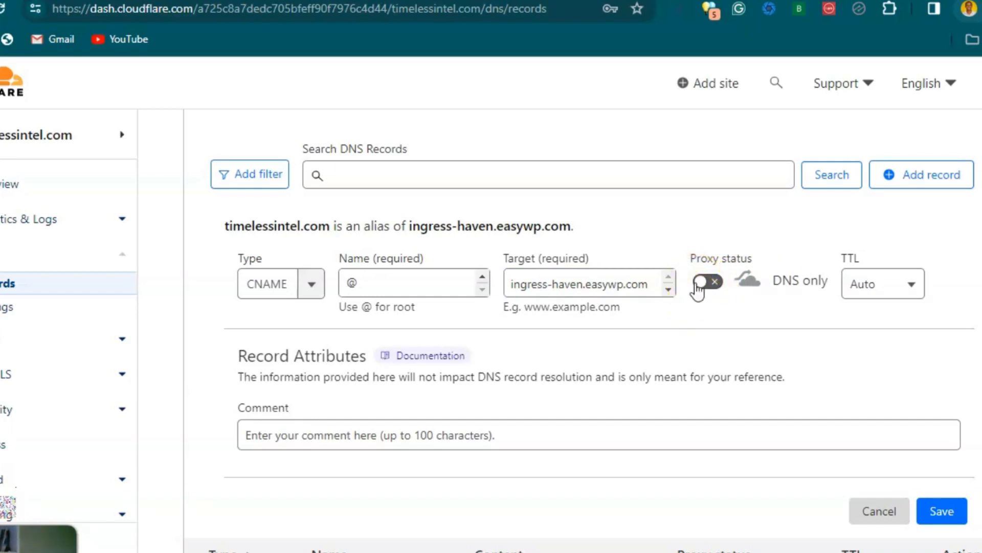
left_click(949, 506)
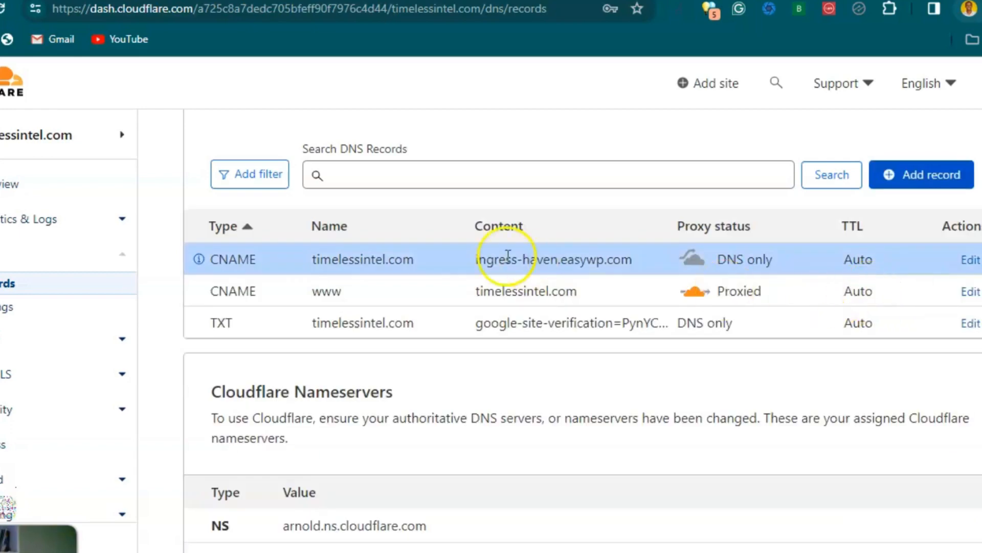
scroll(453, 307, "up", 2)
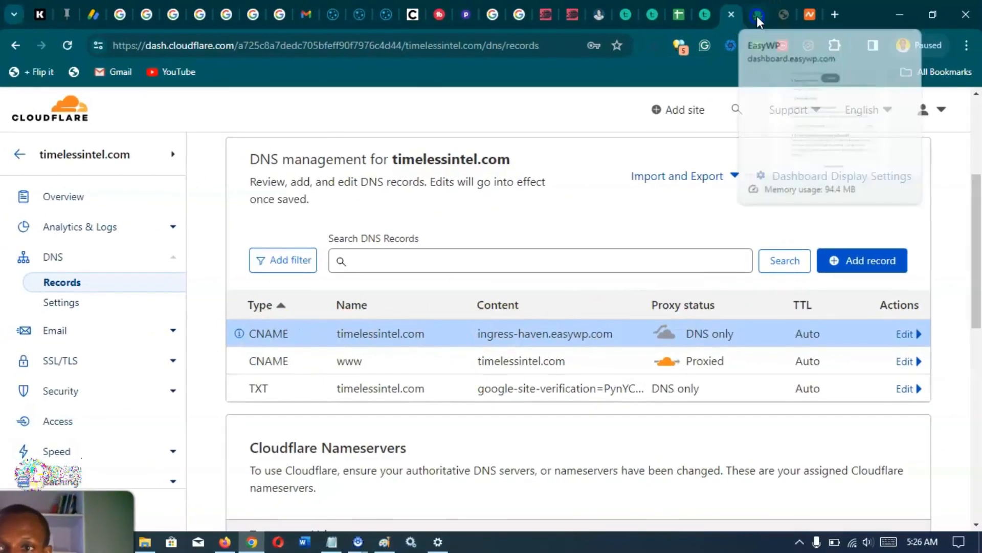
- Switch to the EasyWP domain page and check that timelessintel.com is pointing to EasyWP
left_click(757, 17)
scroll(419, 240, "up", 3)
scroll(414, 250, "down", 5)
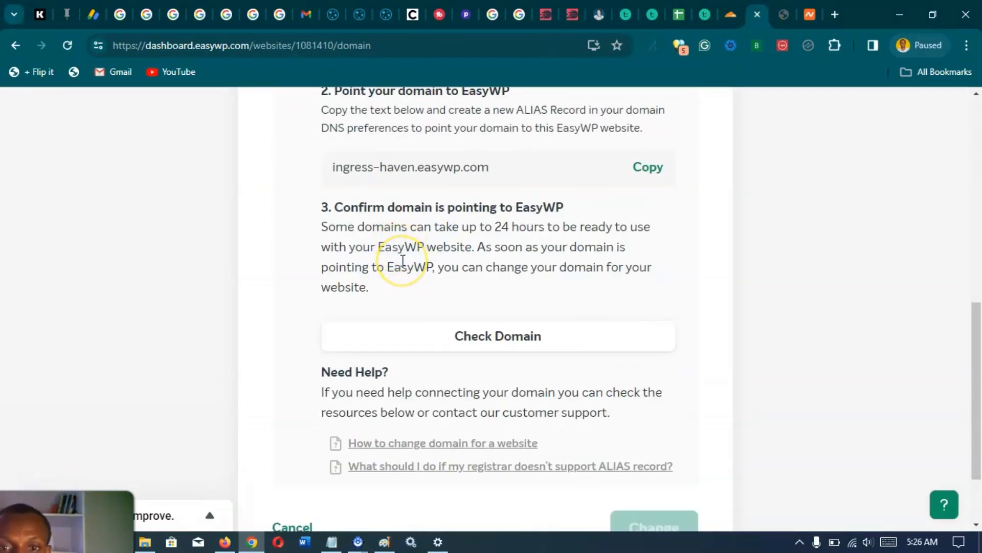
scroll(404, 260, "up", 3)
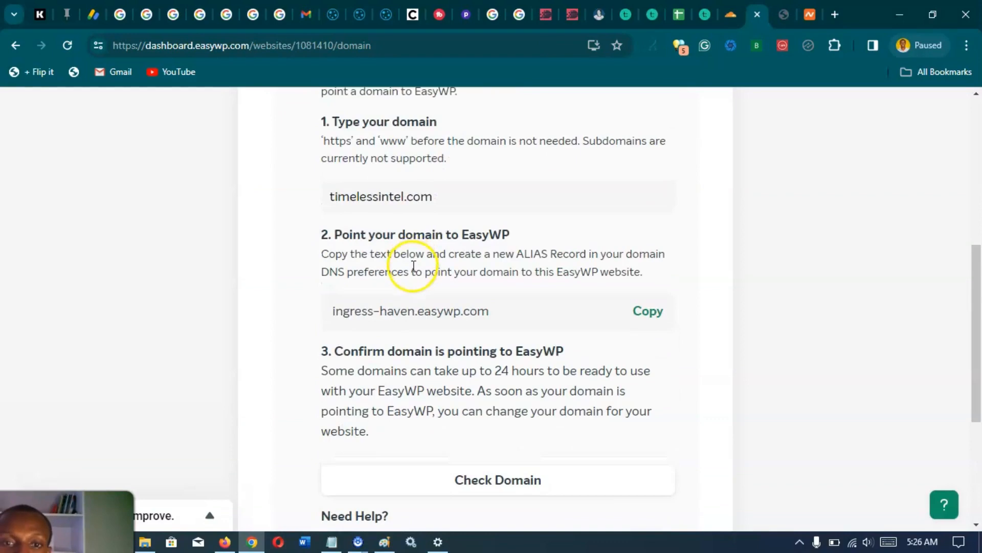
scroll(413, 267, "down", 1)
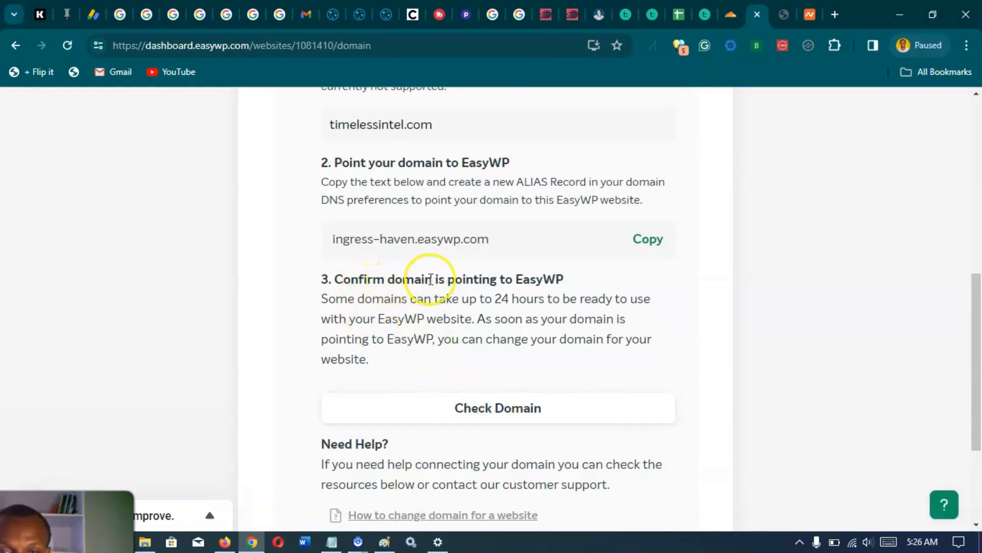
left_click(485, 415)
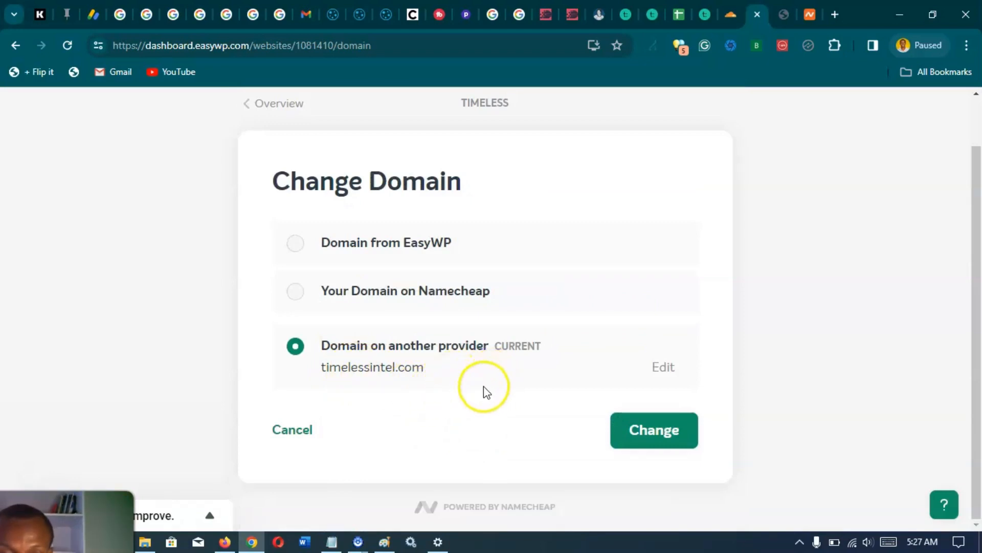
- Change the timeless website's domain to timelessintel.com, held on another provider
scroll(439, 369, "up", 1)
scroll(439, 373, "down", 1)
left_click(640, 439)
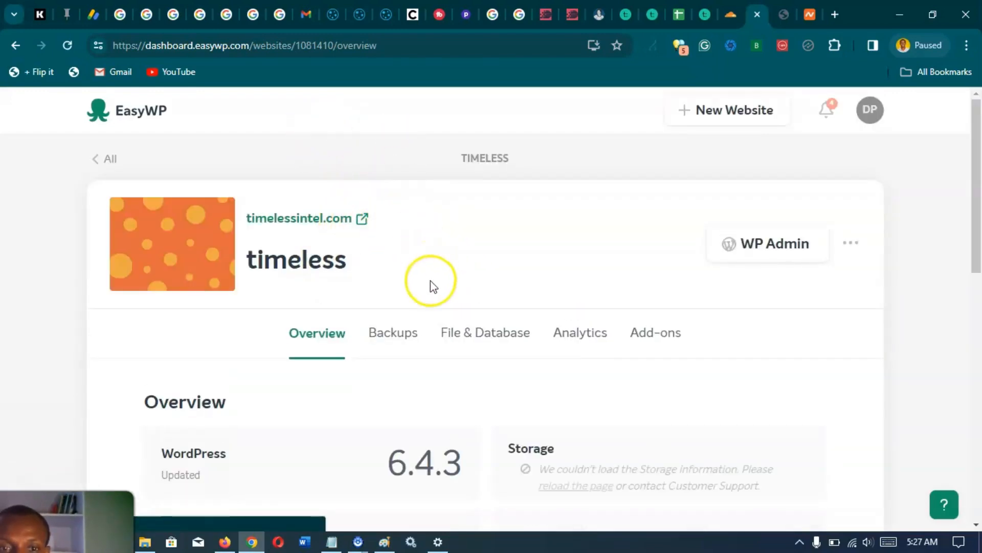
- Review the timeless website's overview, including its domain, SSL certificate and status, and glance at the site's temporary EasyWP address
scroll(440, 285, "down", 6)
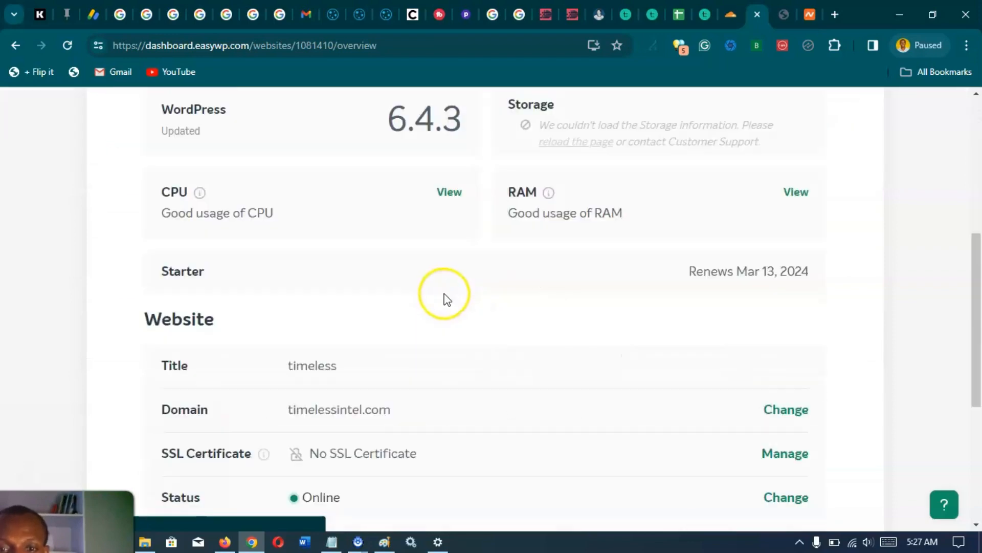
scroll(444, 298, "down", 5)
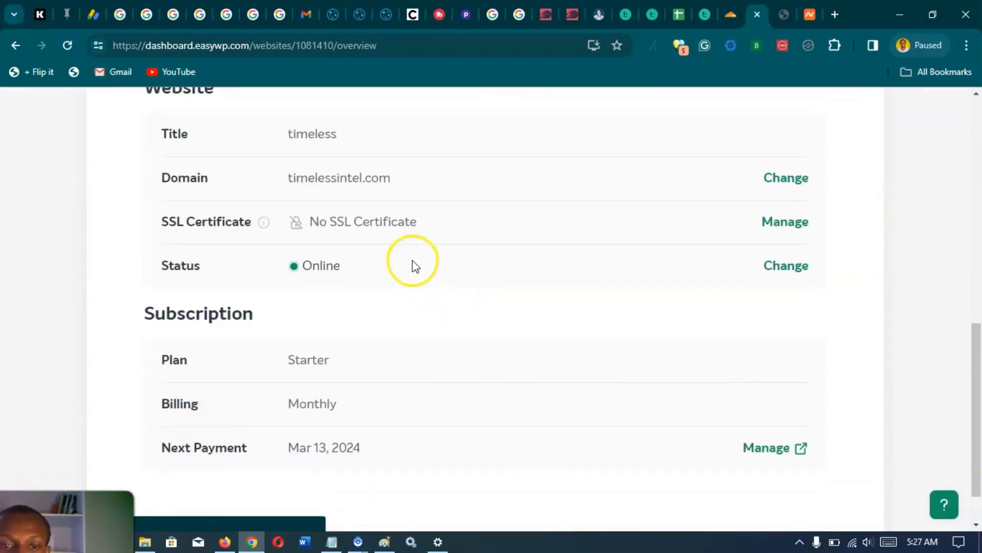
scroll(412, 262, "down", 2)
scroll(410, 285, "up", 4)
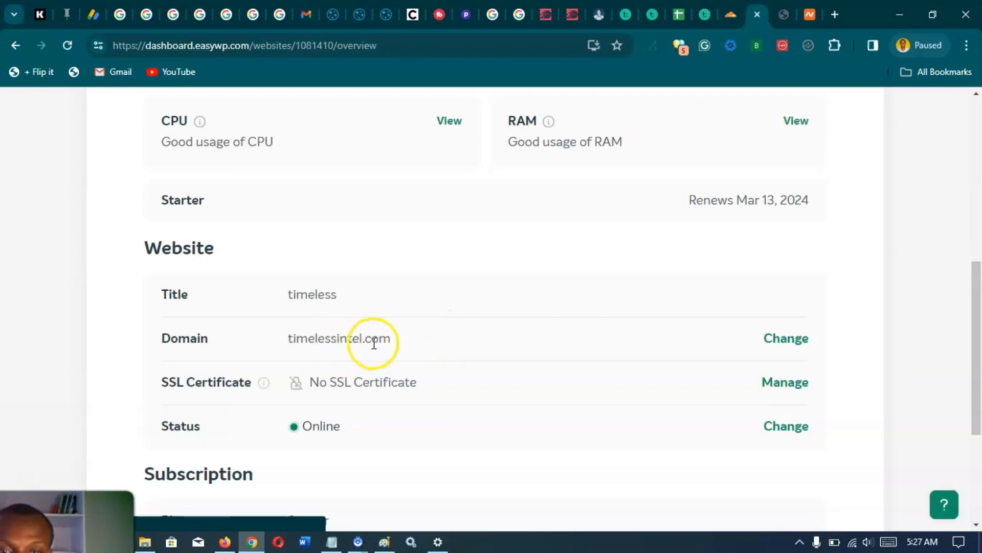
scroll(627, 358, "up", 8)
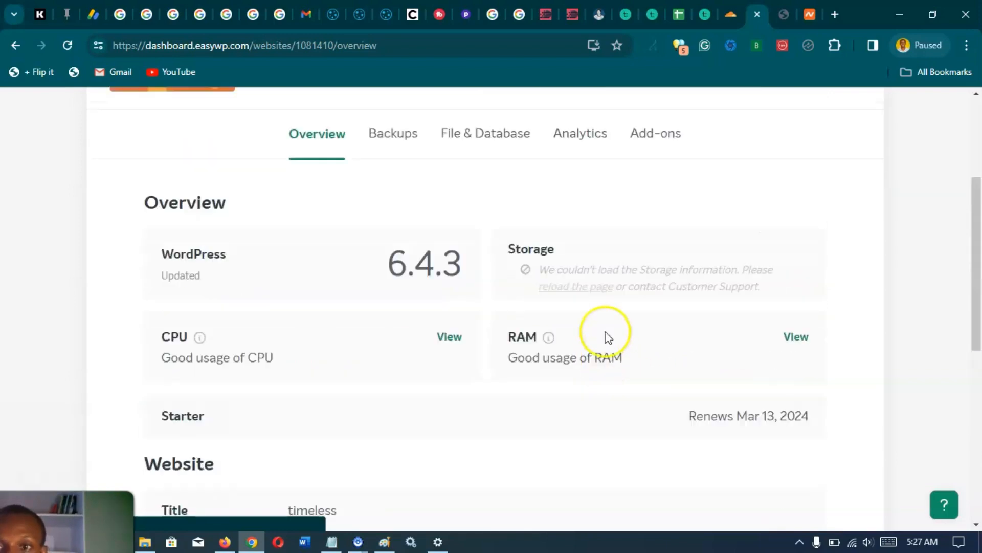
left_click(785, 14)
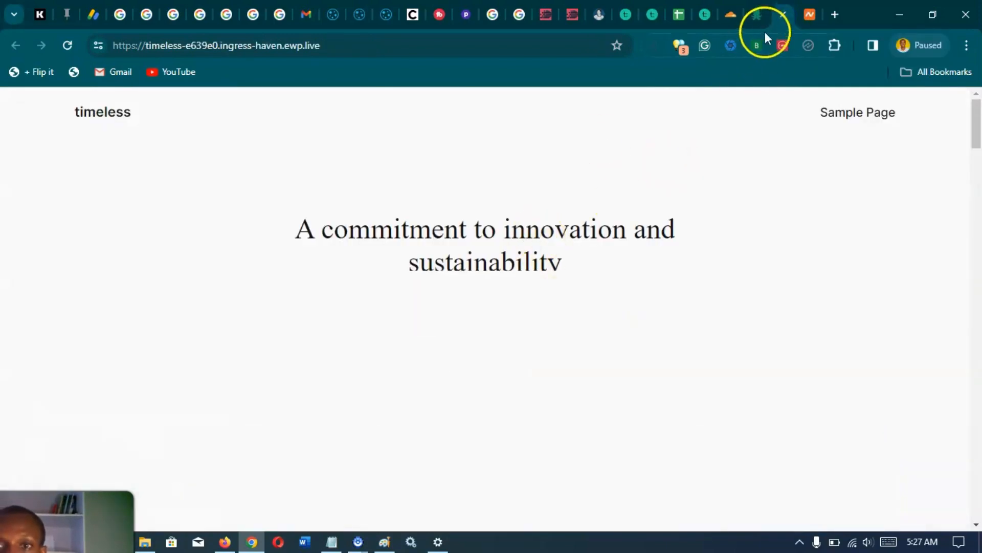
left_click(757, 13)
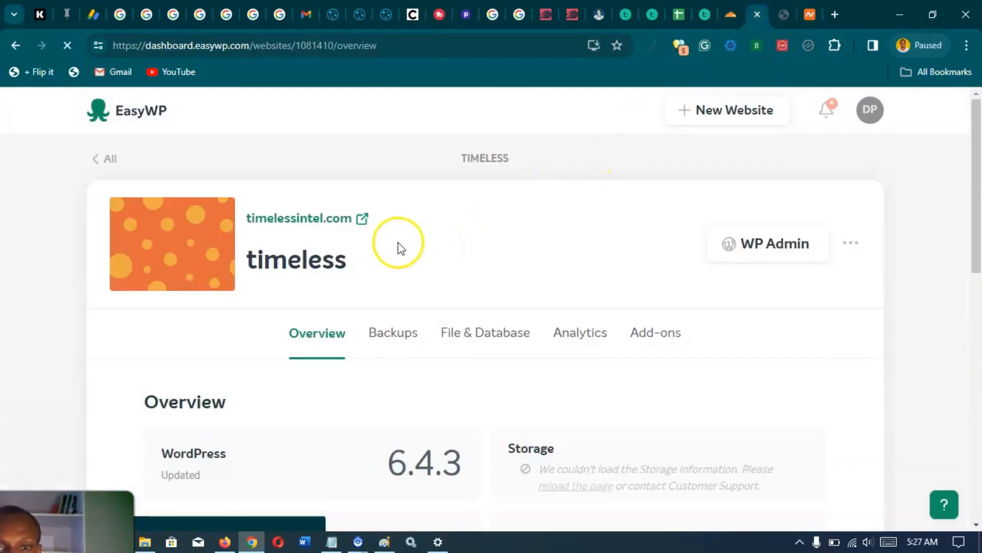
scroll(381, 256, "down", 3)
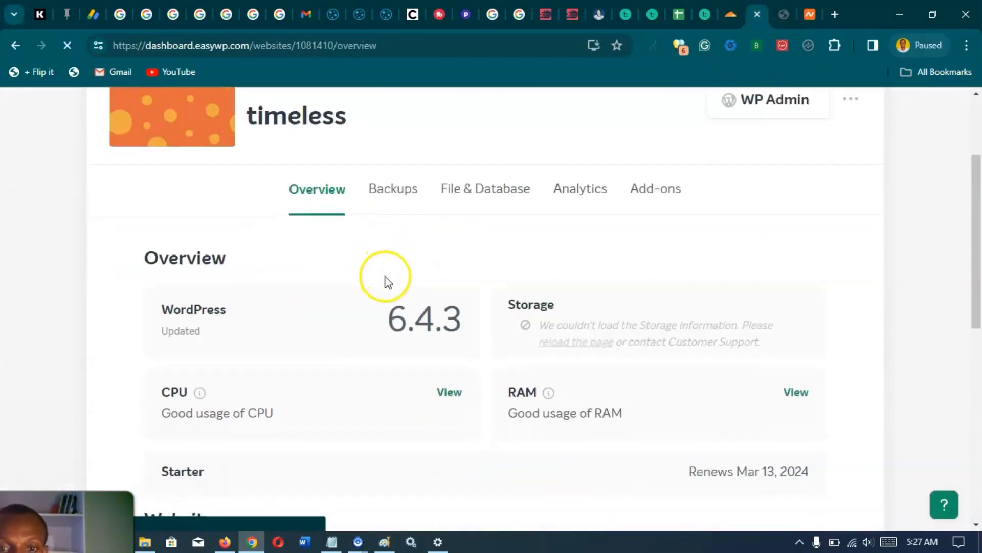
scroll(368, 266, "up", 3)
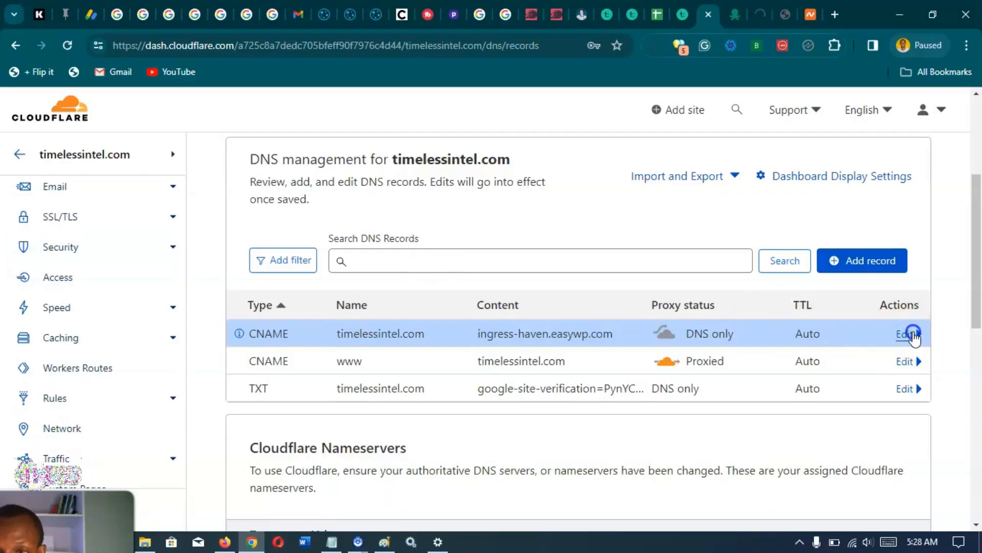
- In Cloudflare, edit the root CNAME record for timelessintel.com to turn on proxying and save it
left_click(910, 333)
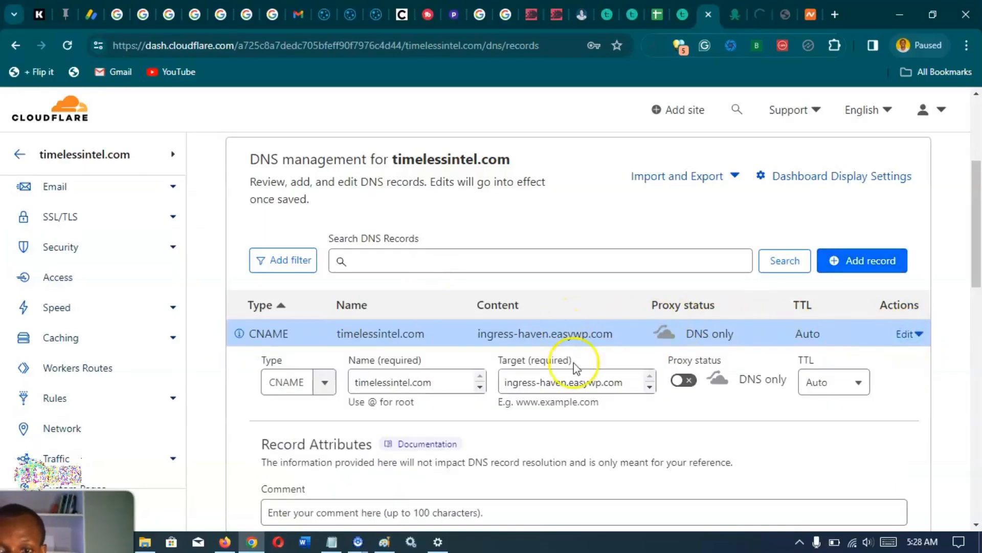
left_click(678, 381)
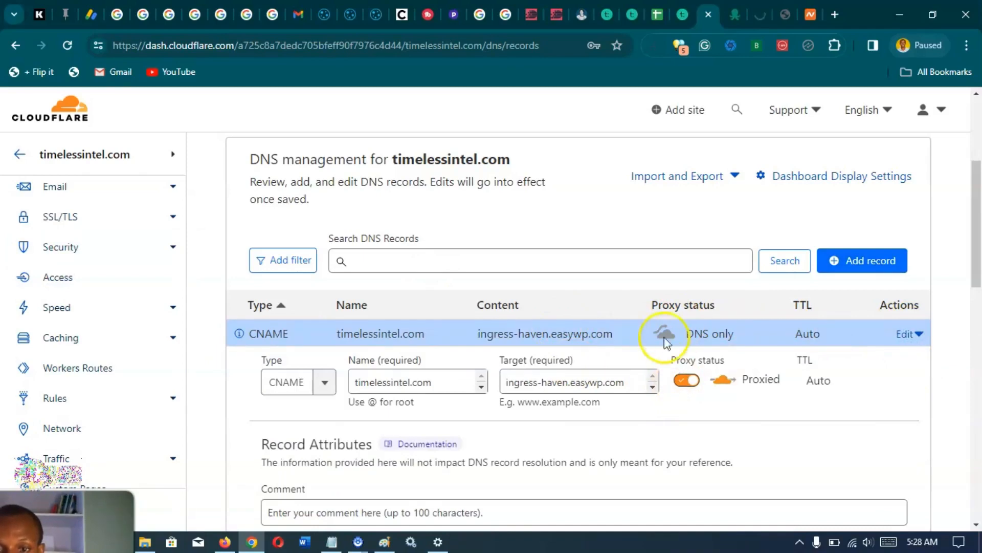
scroll(665, 341, "down", 2)
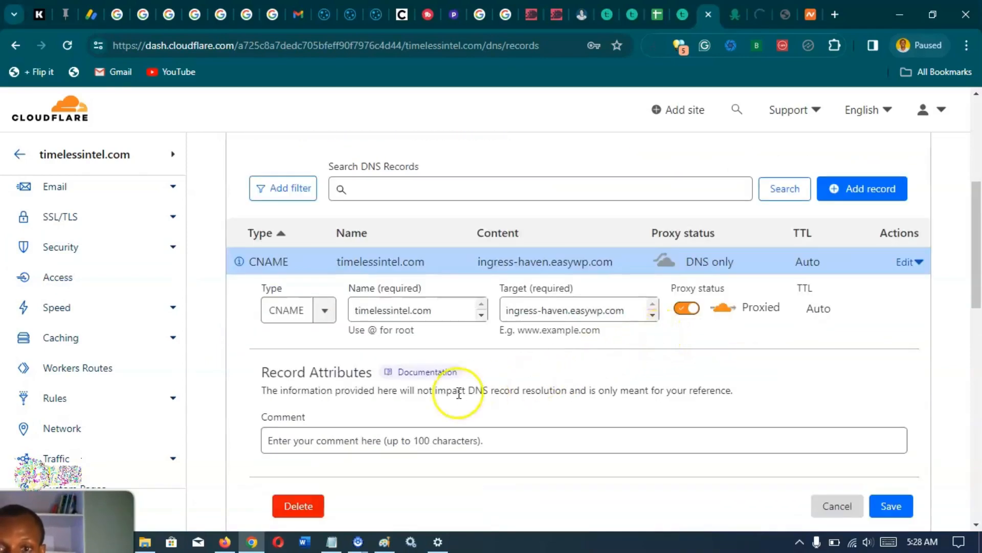
left_click(901, 508)
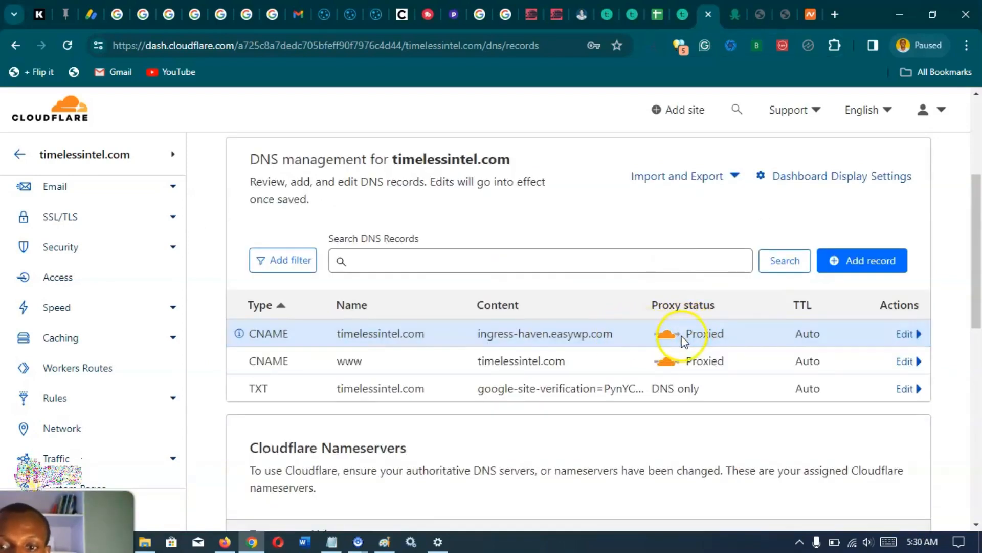
- View the live website at timelessintel.com and its connection security, and return to the Cloudflare DNS records
left_click(761, 16)
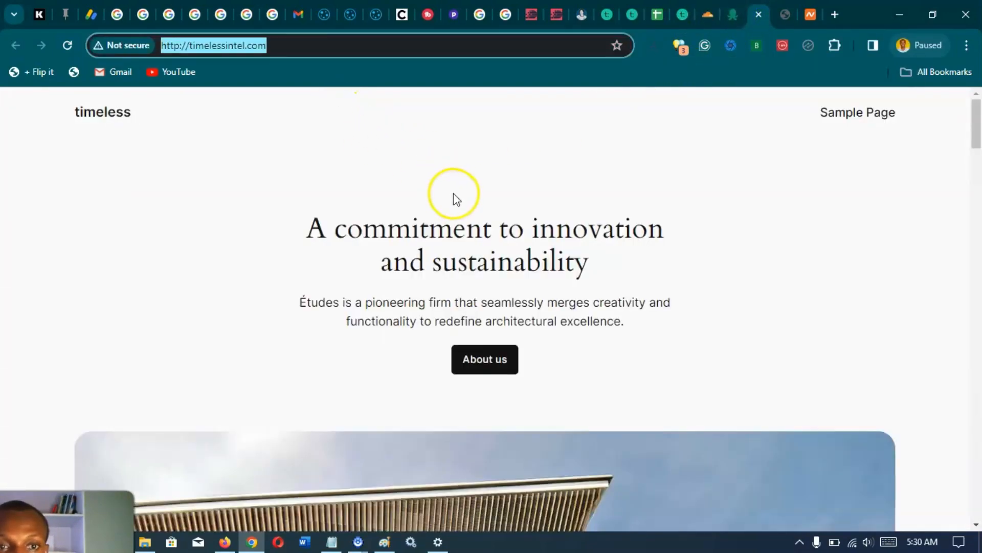
left_click(531, 169)
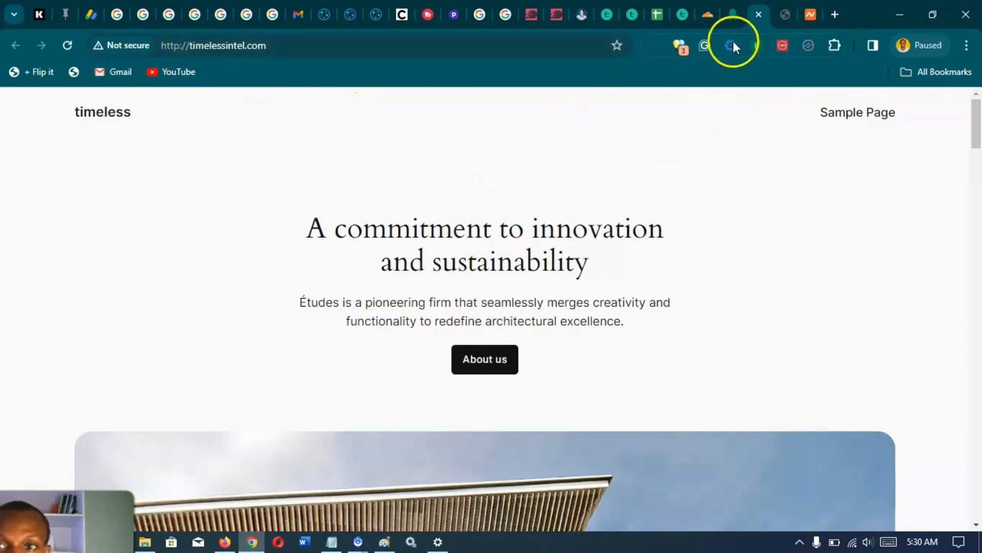
left_click(700, 20)
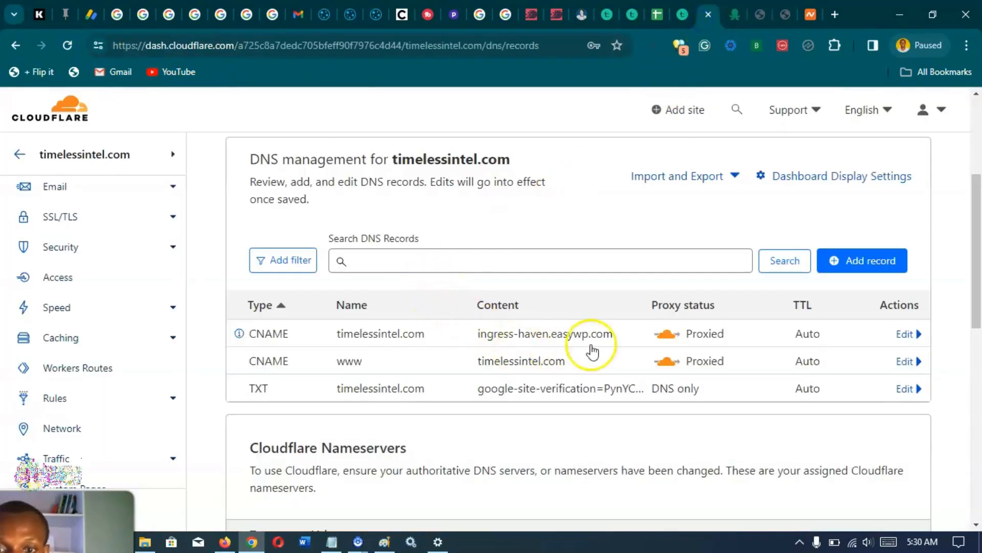
- Set the SSL/TLS encryption mode for timelessintel.com to Full
left_click(61, 216)
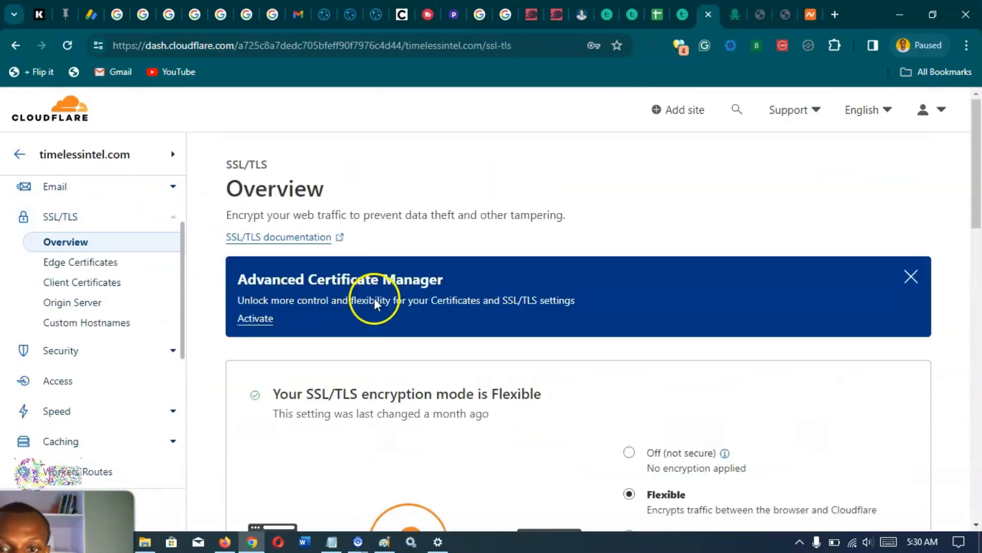
scroll(327, 297, "down", 3)
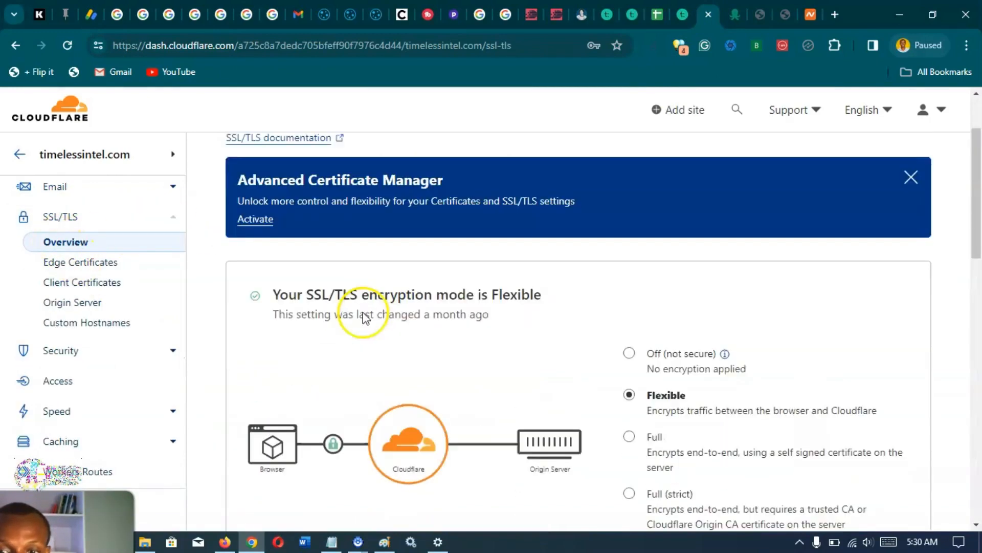
scroll(556, 337, "down", 1)
scroll(557, 314, "up", 1)
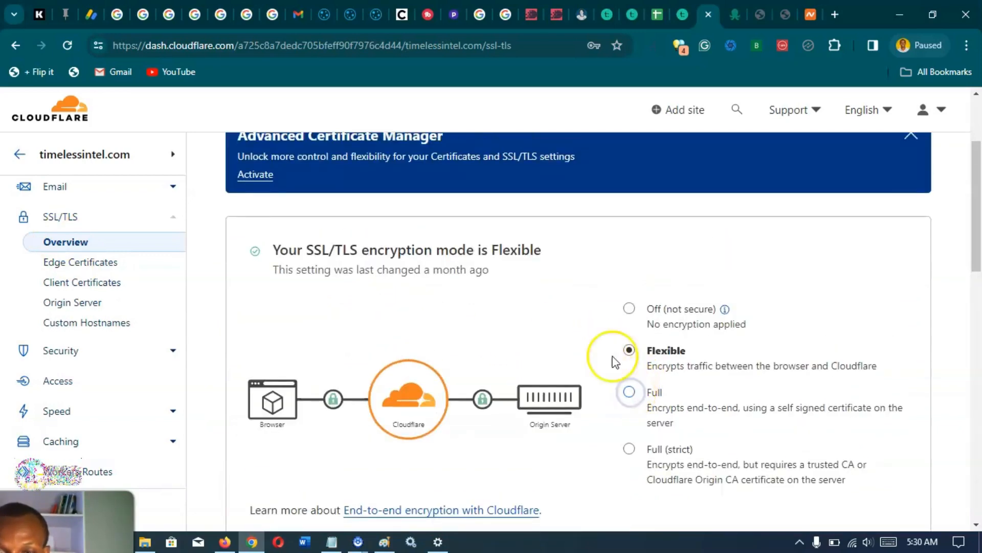
left_click(630, 395)
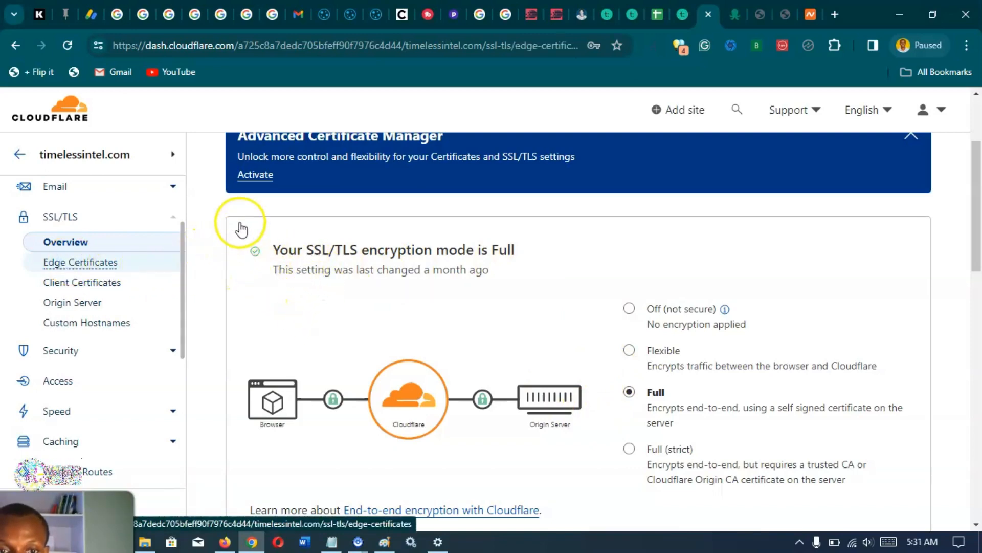
- Examine the Edge Certificates settings for timelessintel.com, including Always Use HTTPS, Opportunistic Encryption and Automatic HTTPS Rewrites
scroll(366, 313, "down", 2)
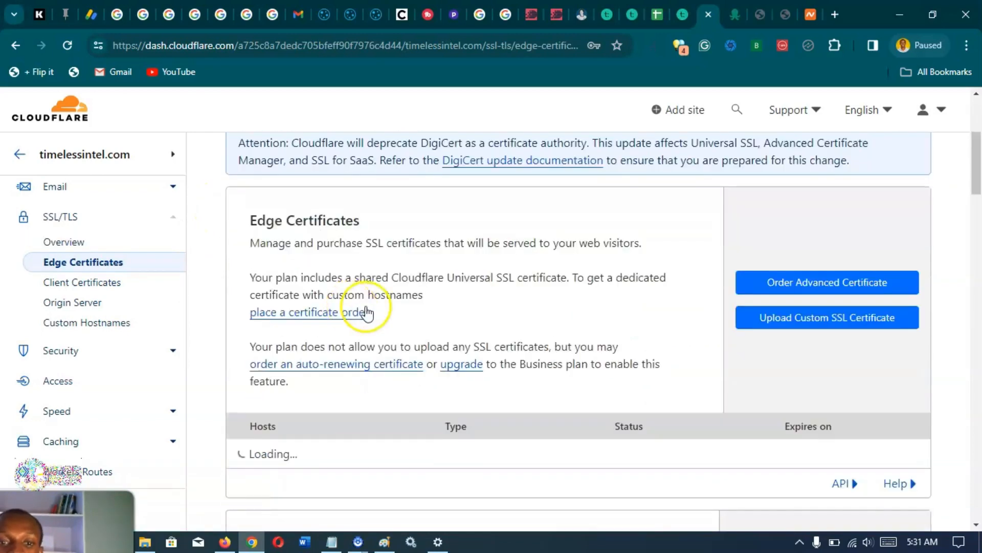
scroll(366, 313, "down", 18)
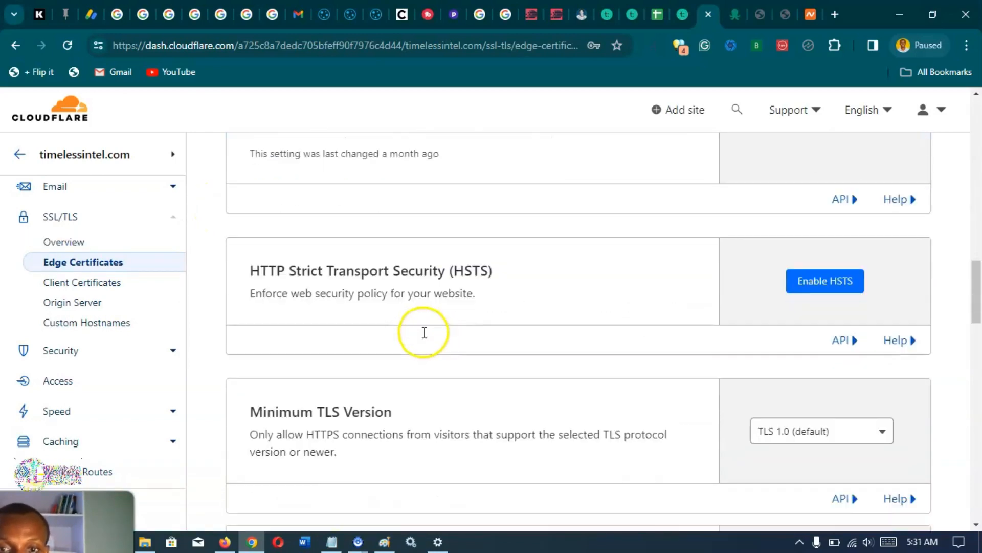
scroll(424, 333, "up", 3)
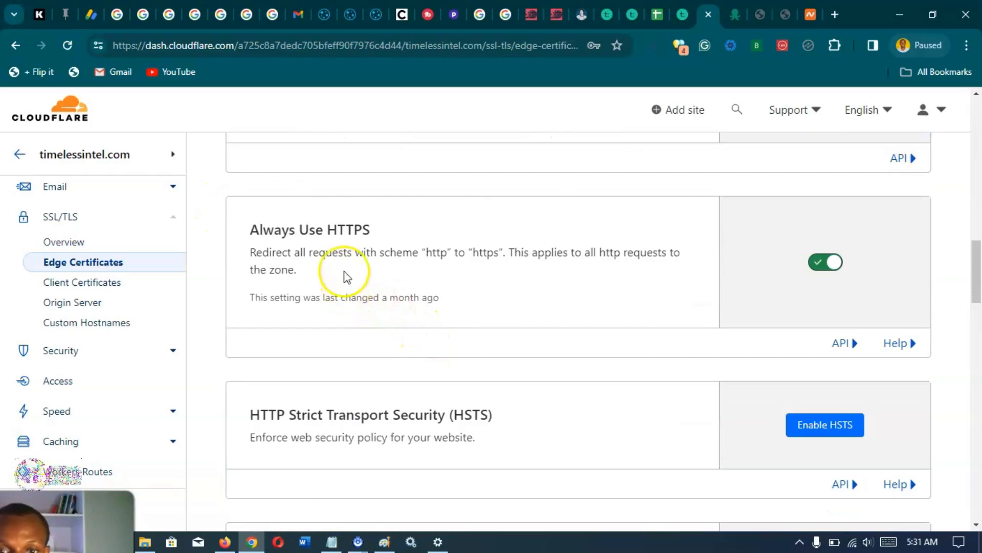
scroll(344, 276, "down", 10)
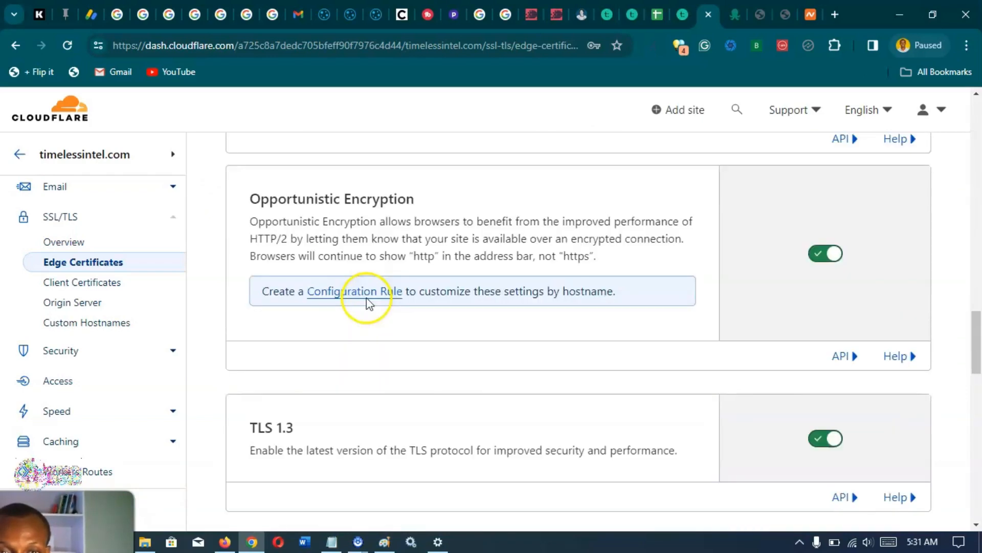
scroll(366, 324, "down", 6)
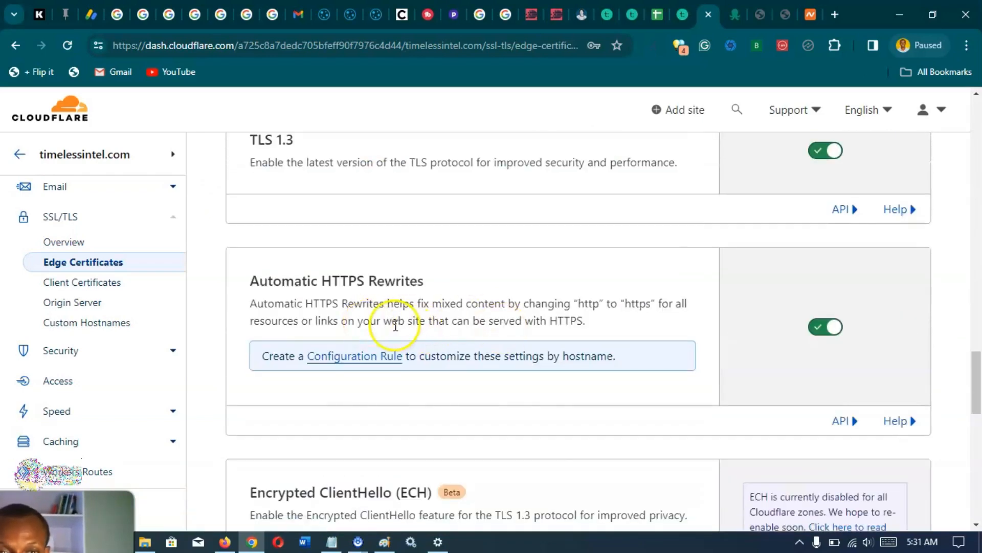
scroll(396, 326, "up", 15)
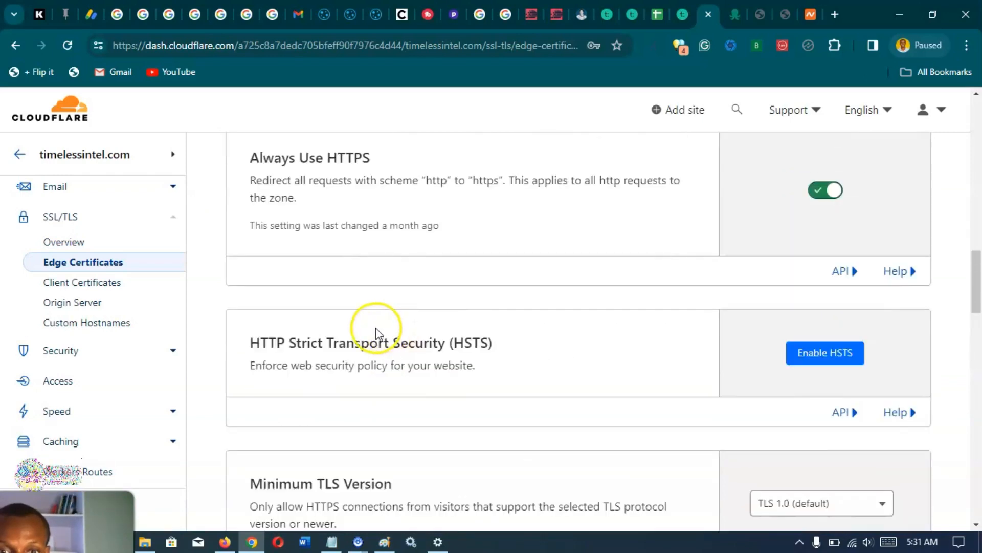
scroll(358, 332, "up", 3)
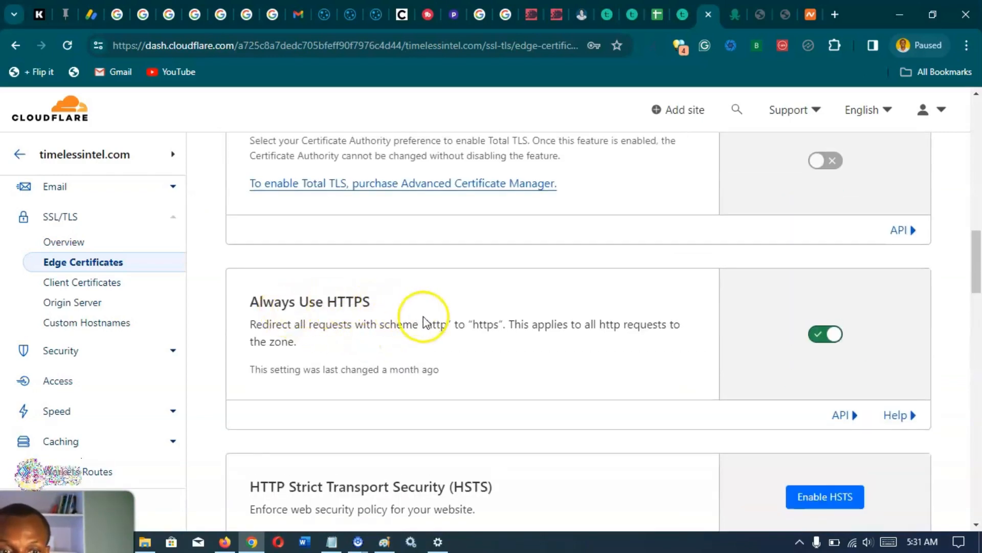
scroll(532, 329, "up", 10)
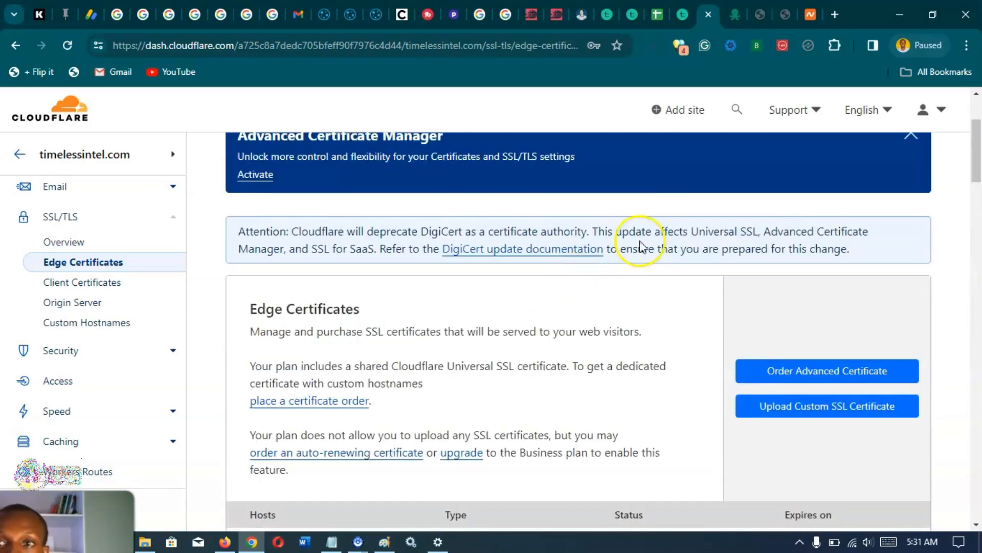
- Check the timelessintel.com website's address and view the same site at its temporary timeless-e639e0.ingress-haven.ewp.live address
scroll(681, 204, "up", 3)
left_click(761, 18)
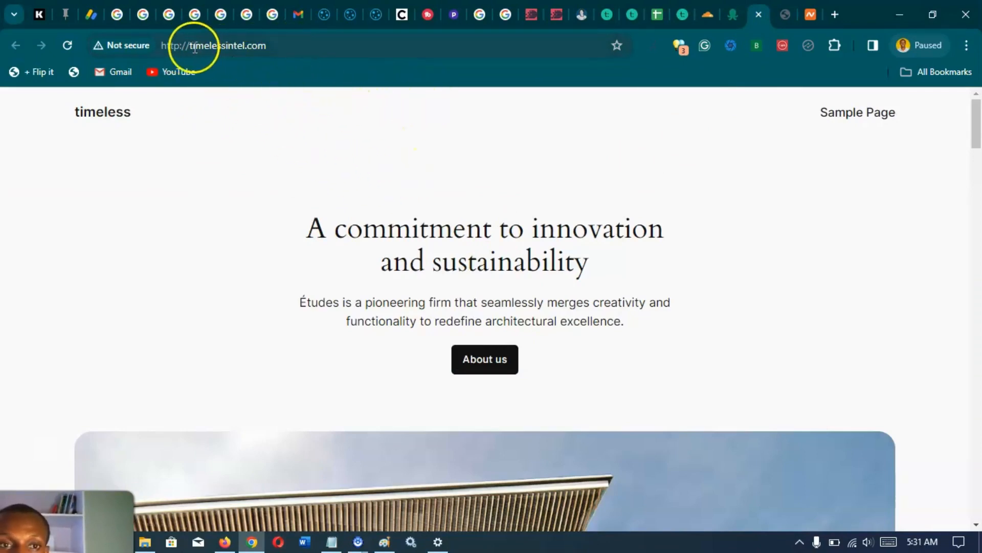
left_click(284, 48)
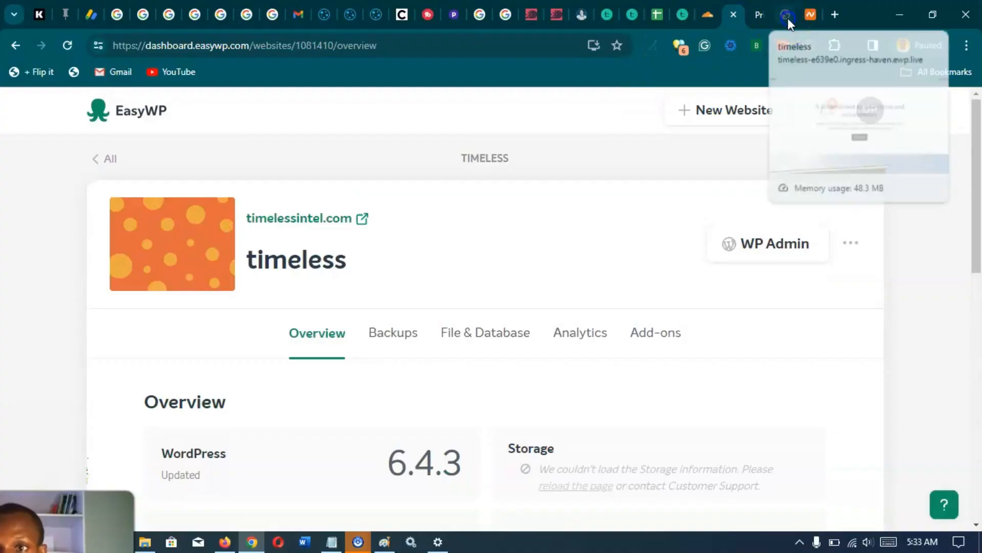
left_click(788, 17)
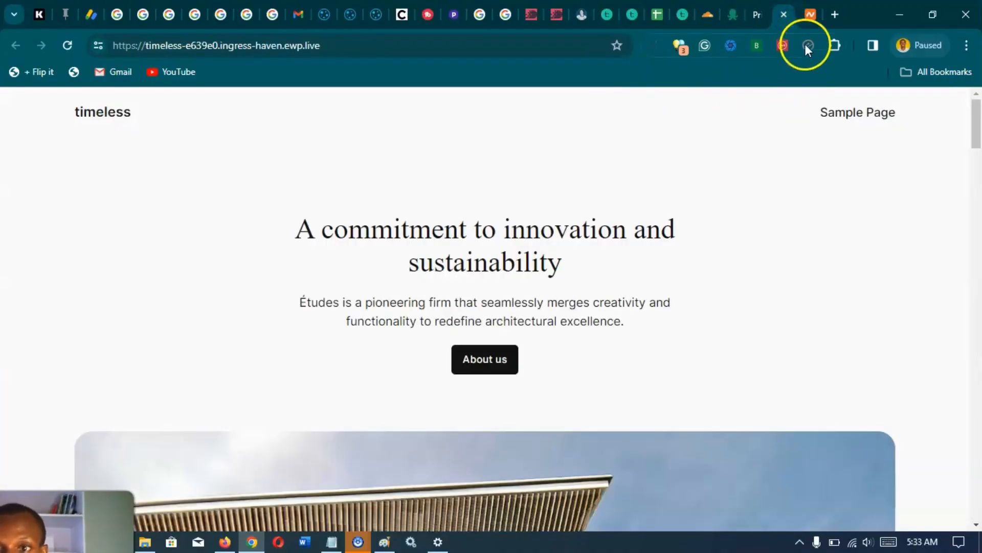
- Return to Cloudflare and purge all cached files for timelessintel.com in the caching configuration
left_click(708, 18)
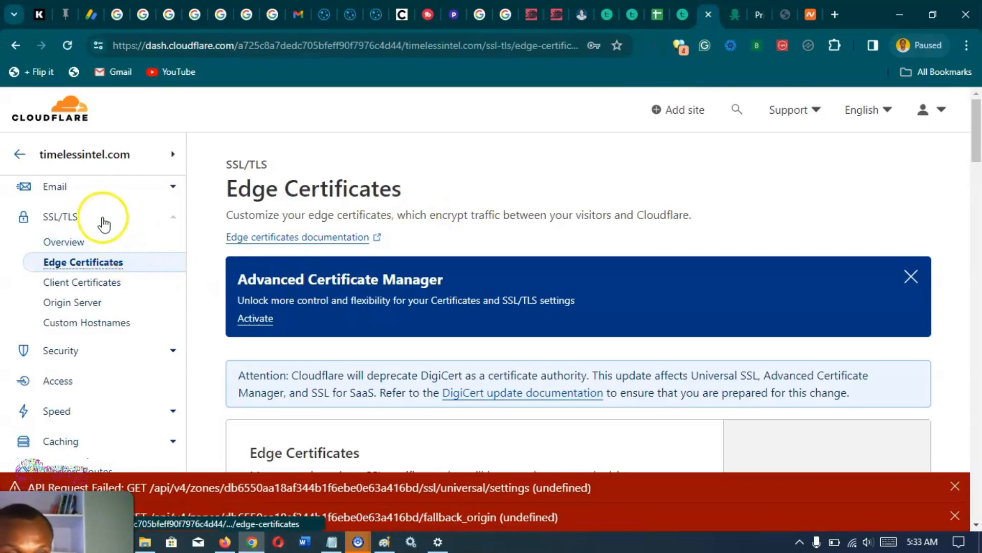
scroll(92, 224, "up", 1)
scroll(90, 224, "up", 2)
left_click(60, 198)
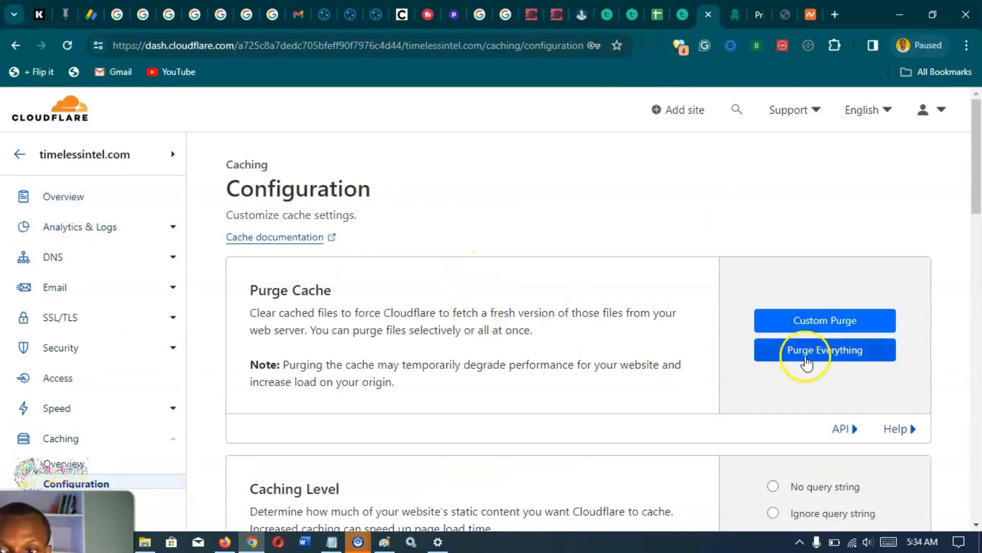
left_click(823, 358)
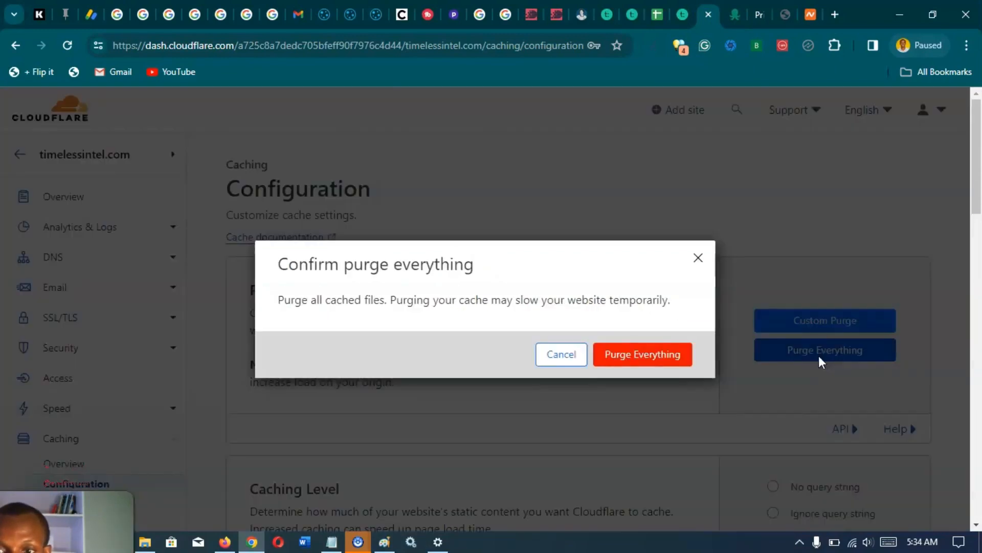
left_click(643, 358)
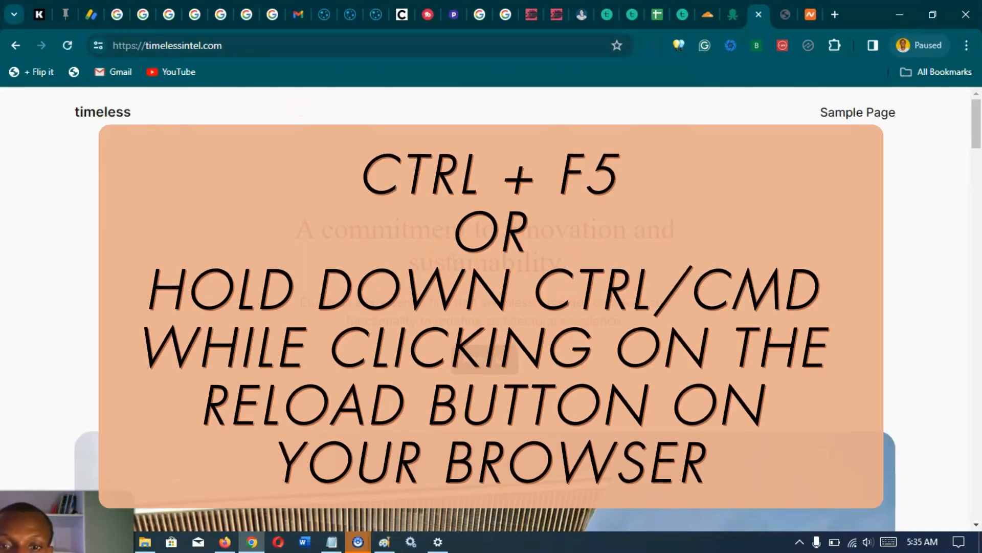
scroll(459, 263, "down", 10)
scroll(491, 307, "down", 10)
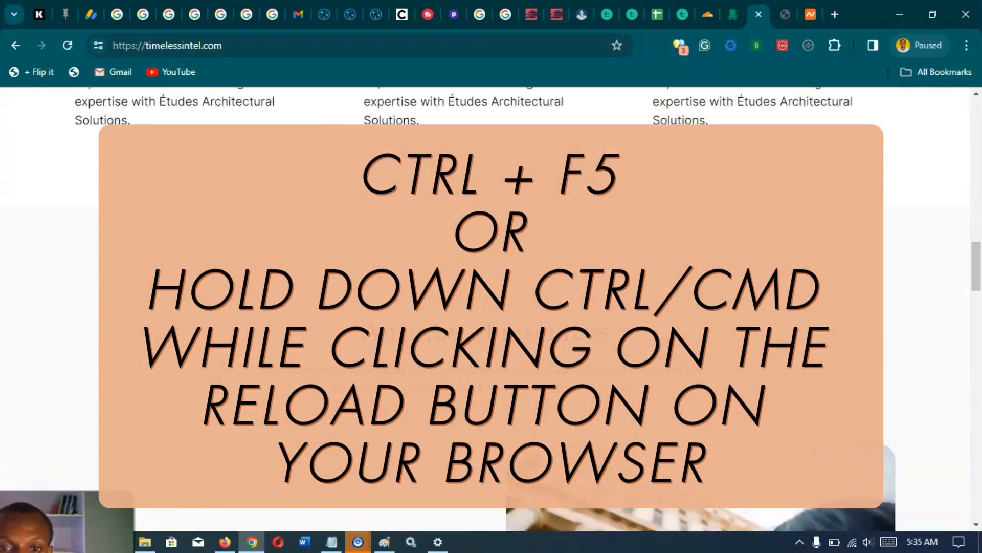
scroll(492, 307, "up", 8)
scroll(491, 307, "up", 10)
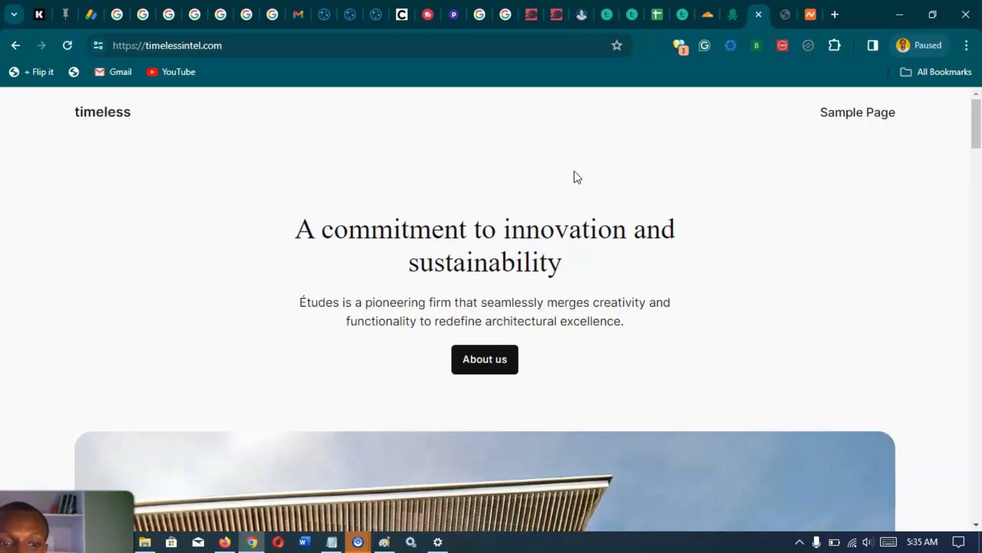
left_click(537, 179)
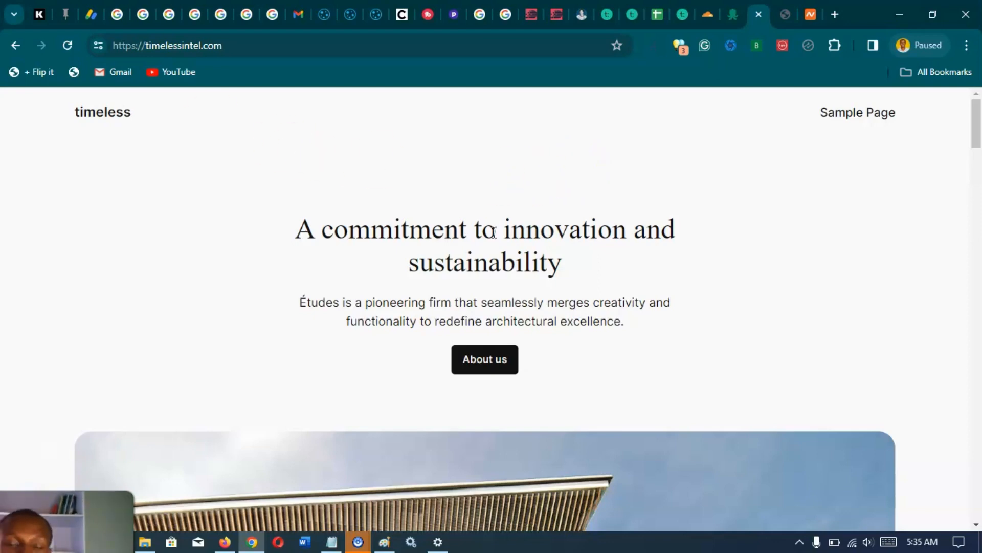